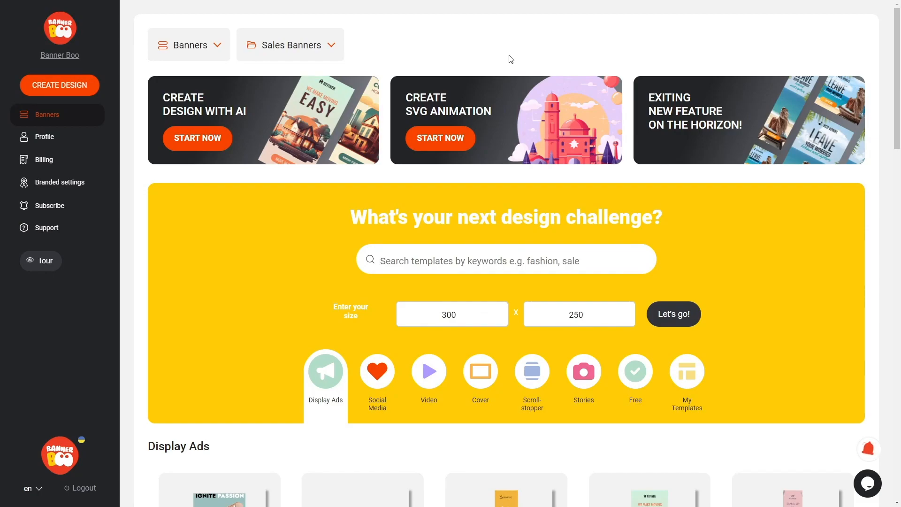
Create a blank 300 x 600 banner.
double_click(607, 315)
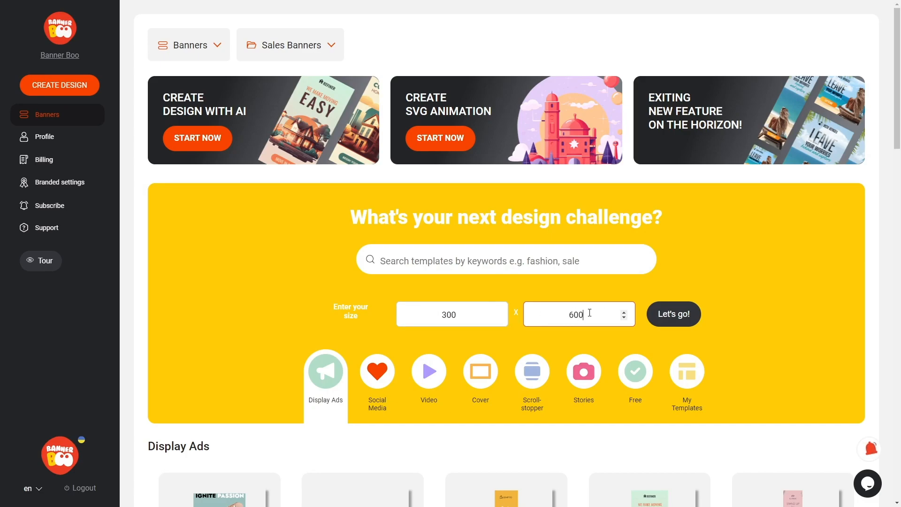
click(674, 314)
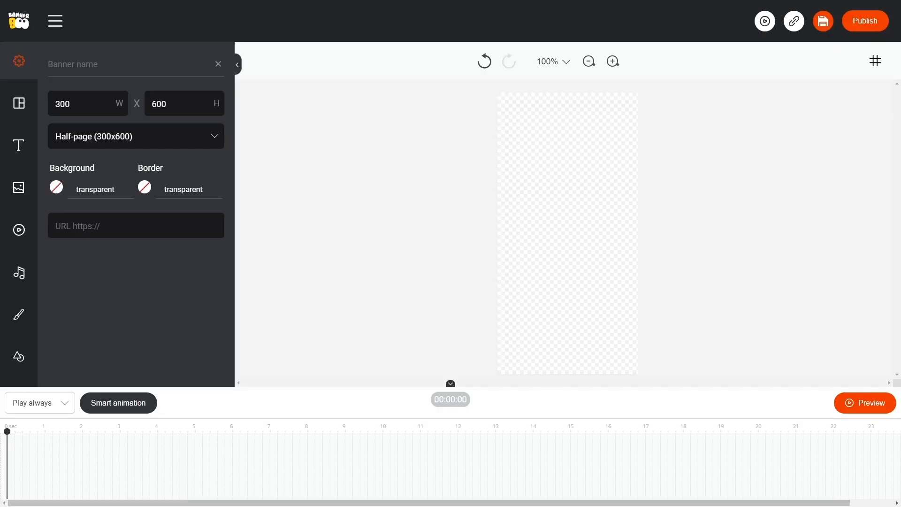
Set the banner's background colour to fffef1 and its border colour to a5a5a5.
click(96, 190)
click(144, 187)
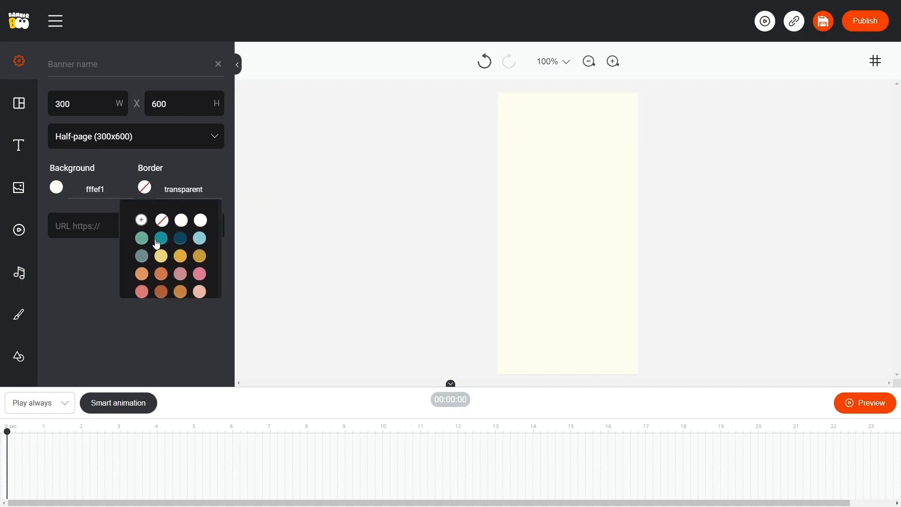
click(141, 218)
drag(150, 261, 136, 260)
click(91, 266)
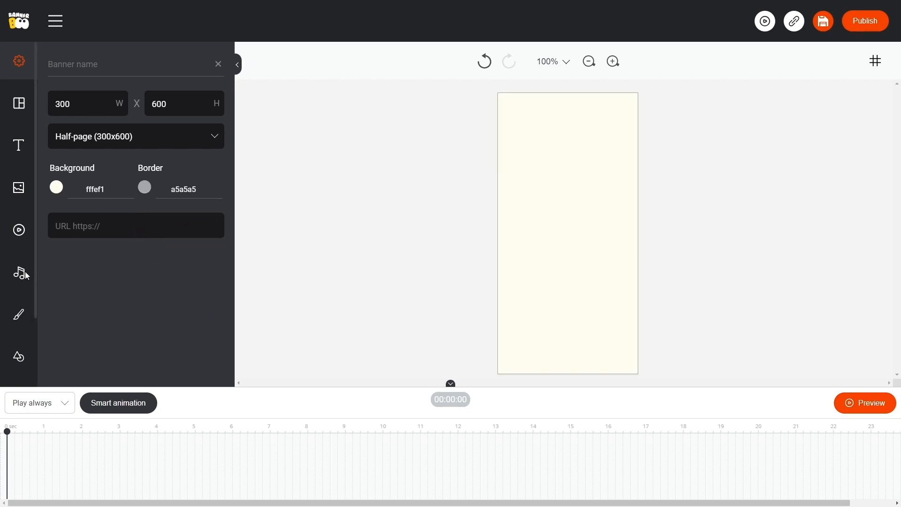
Upload the four jewellery images of gold and silver rings and earrings as own assets.
scroll(23, 275, down, 2)
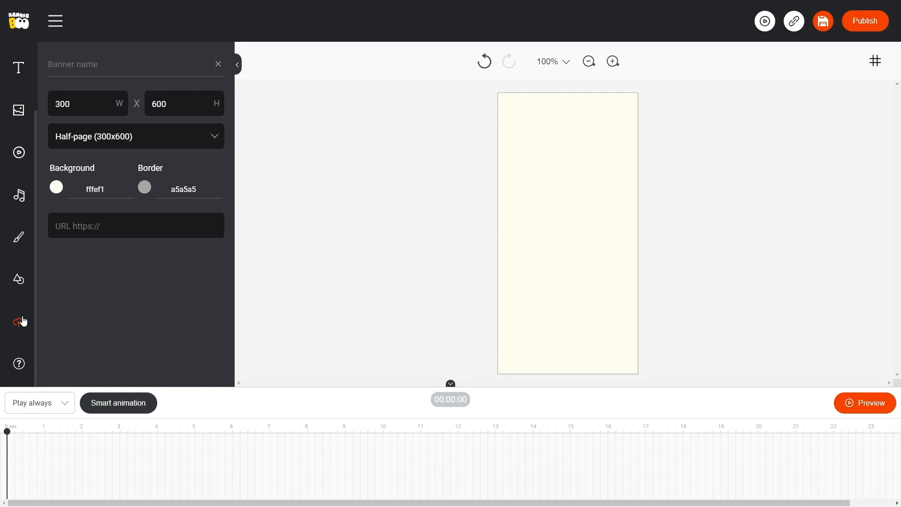
click(23, 323)
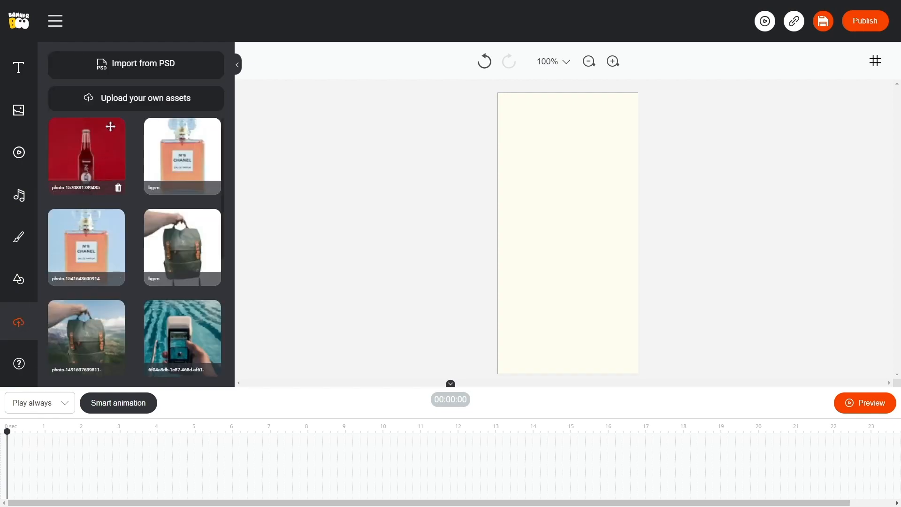
click(129, 99)
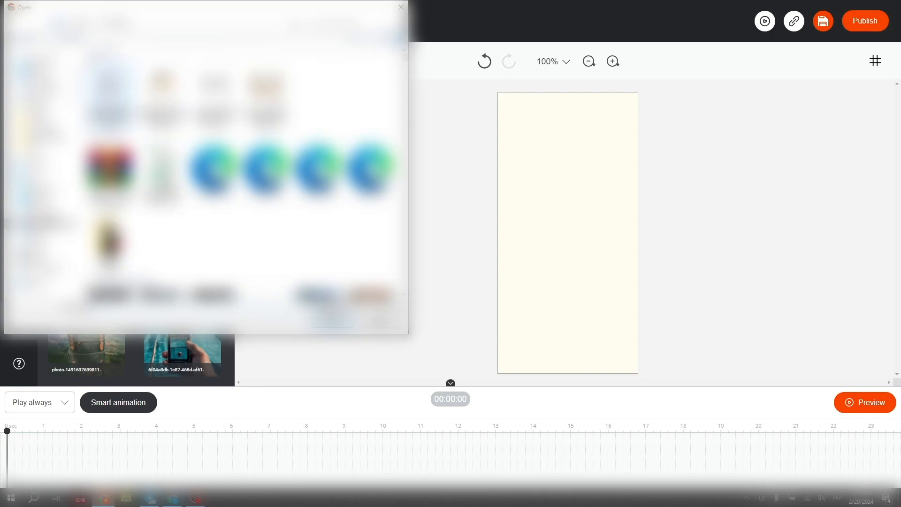
click(110, 94)
shift+click(267, 94)
click(333, 321)
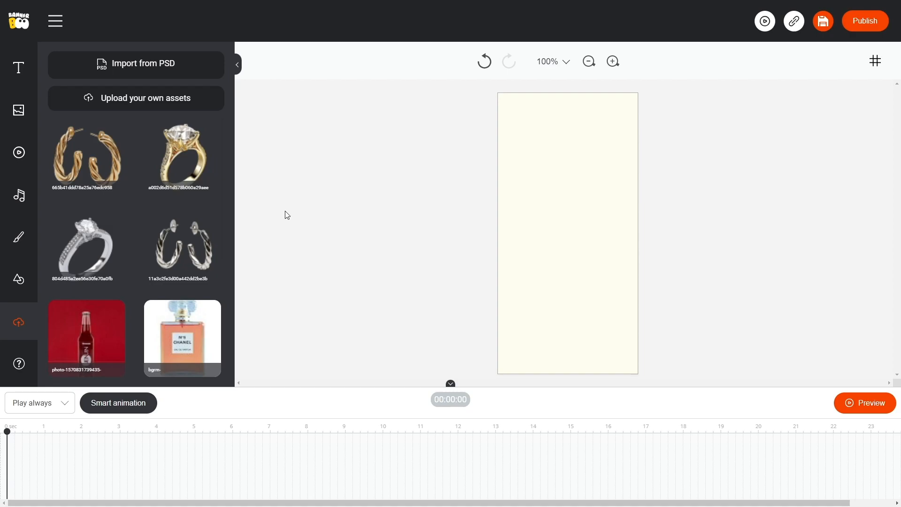
Place the gold diamond ring image on the banner, scale it down and centre it slightly below the middle.
drag(181, 166, 533, 184)
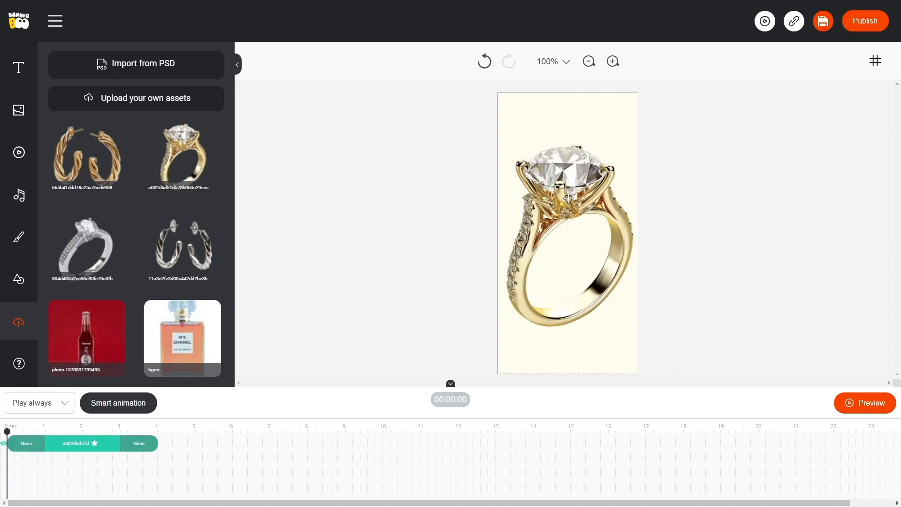
click(637, 214)
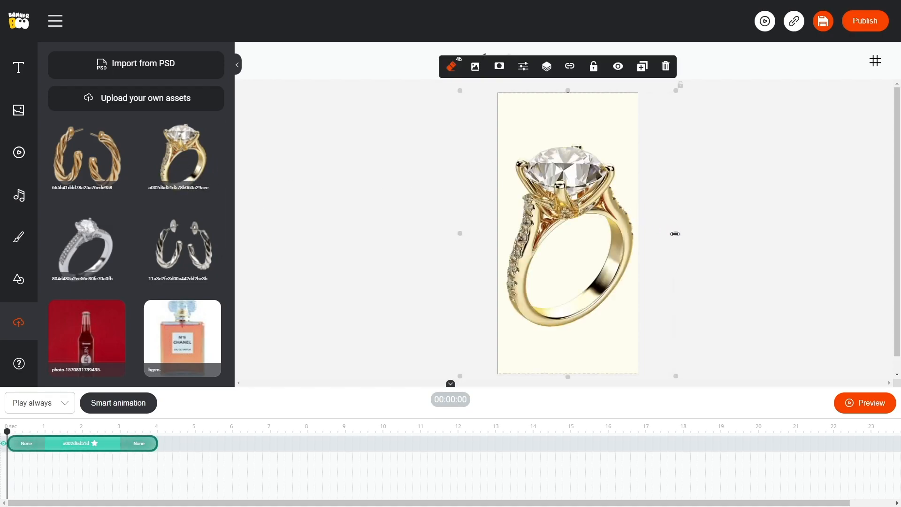
drag(674, 234, 557, 230)
drag(512, 167, 571, 259)
drag(617, 249, 597, 250)
drag(558, 245, 567, 251)
click(659, 245)
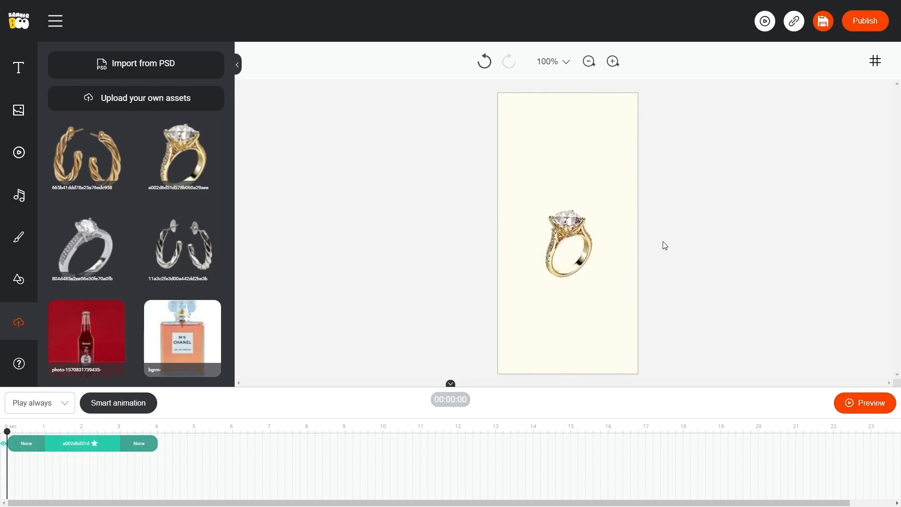
Add a Title text above the ring and set its font to Elsie with a heavy weight.
click(19, 70)
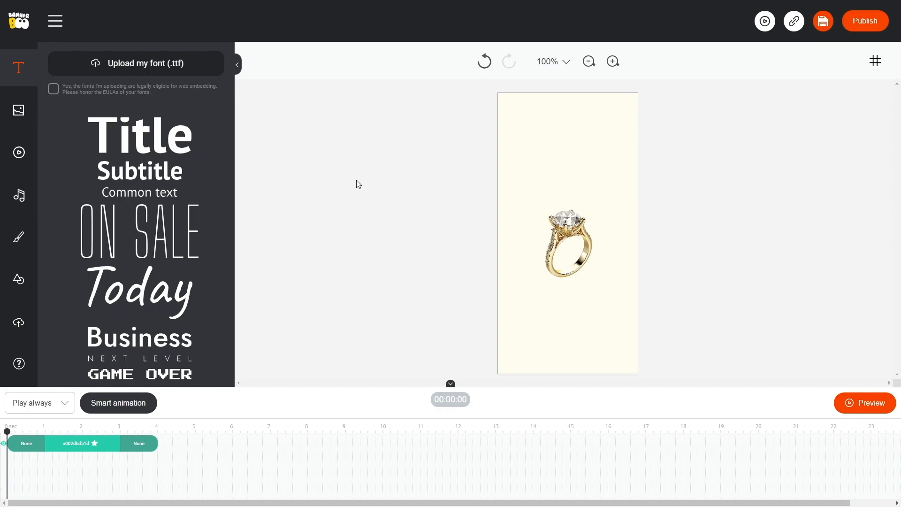
click(152, 138)
drag(535, 233, 550, 162)
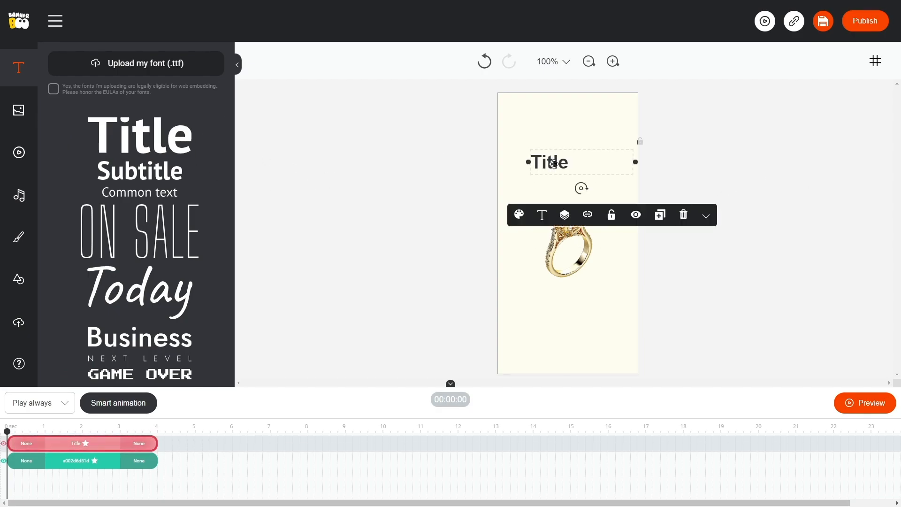
click(542, 214)
click(537, 256)
scroll(616, 271, down, 5)
click(604, 287)
click(531, 320)
click(589, 331)
Change the title text to "Timeless", make it uppercase and centred, and widen its box to the banner's width.
double_click(560, 159)
text(Eimeless)
click(543, 218)
click(553, 350)
click(531, 377)
drag(583, 162, 656, 139)
Duplicate the TIMELESS line directly below itself and change the copy's text to "Treasures".
drag(599, 140, 585, 154)
click(628, 191)
double_click(584, 154)
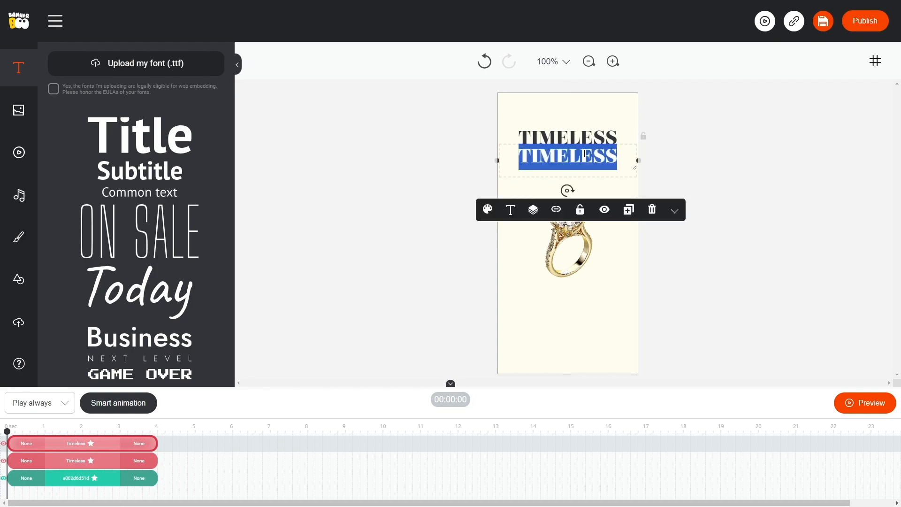
text(Treasures)
click(651, 155)
Reduce the font size of the two headline lines slightly.
click(578, 139)
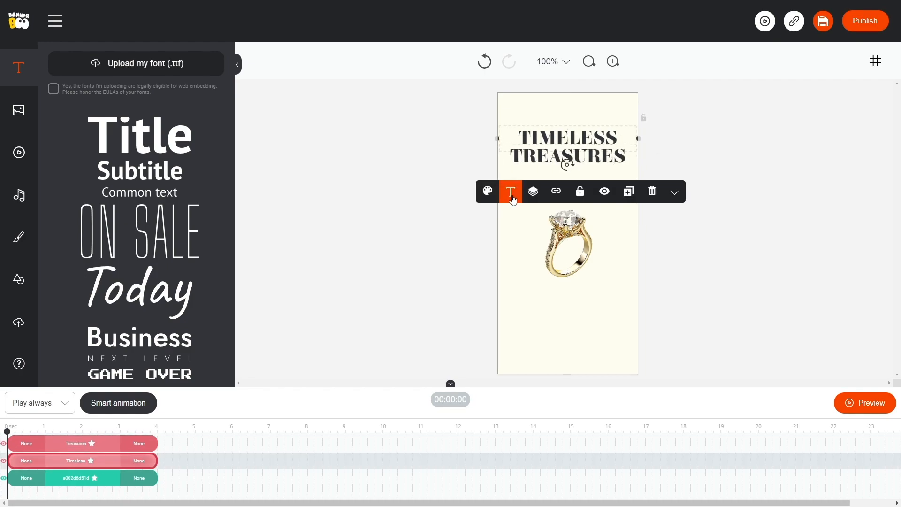
click(513, 200)
click(678, 176)
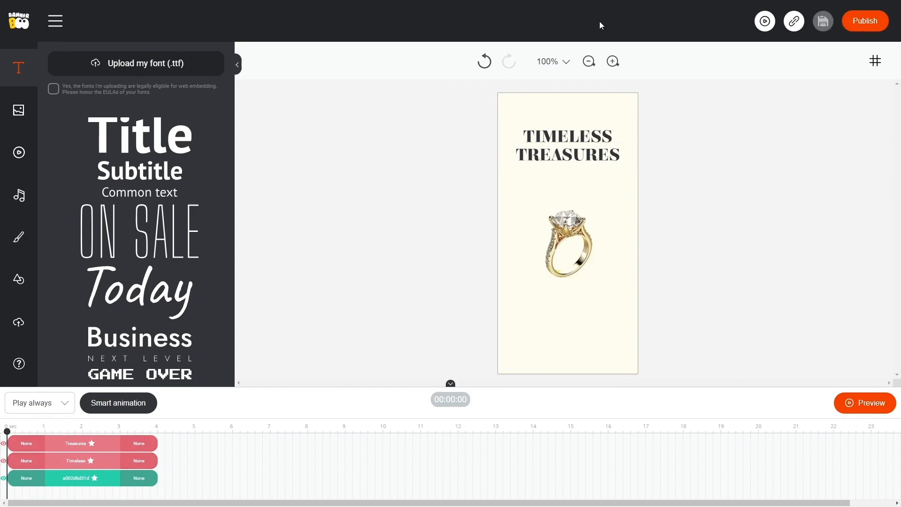
Duplicate the TREASURES line and change the copy's text to "Modern Flair".
click(575, 157)
click(628, 209)
double_click(580, 171)
text(MODERN Flair)
Turn off uppercase for the Modern Flair line and set it to Normal weight at size 30.
click(511, 227)
click(521, 361)
click(518, 334)
click(567, 343)
double_click(488, 297)
text(32)
click(671, 192)
Position the Modern Flair line directly under the headline and shift the text group down slightly.
click(583, 176)
click(715, 167)
drag(479, 113, 657, 186)
click(688, 172)
Duplicate the Modern Flair line, place the copy below the ring and change its text to "Timeless Eternity".
drag(587, 159, 600, 297)
click(568, 179)
click(628, 229)
double_click(600, 298)
text(Timeless Eternity)
Set the Timeless Eternity caption to a light sans-serif font at size 20 and adjust its position under the ring.
click(510, 260)
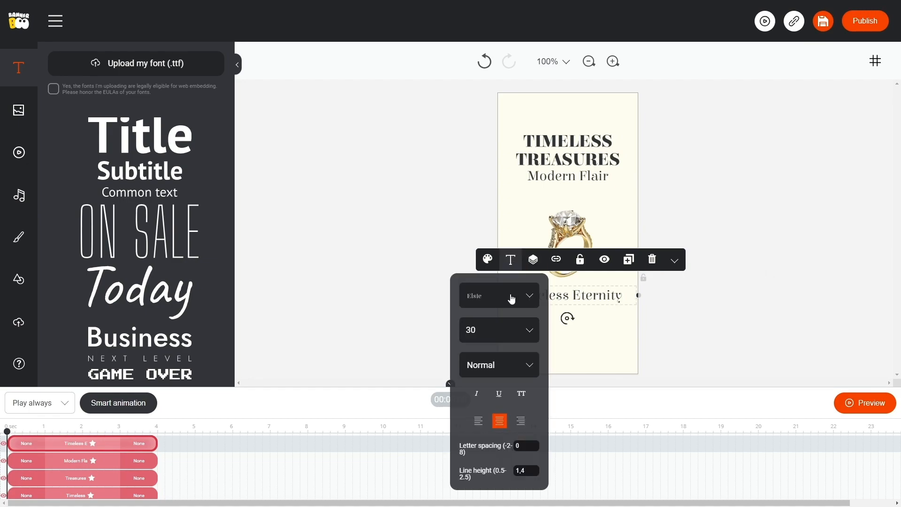
click(511, 295)
scroll(579, 335, down, 10)
click(569, 308)
click(476, 393)
click(499, 365)
click(569, 406)
click(483, 330)
text(22)
key(BackSpace)
text(0)
mouse_move(582, 295)
mouse_down()
mouse_move(583, 308)
mouse_move(581, 298)
mouse_up()
Select the ring and its caption together and nudge them down on the banner.
drag(469, 246, 678, 305)
key(Down)
key(Down)
key(Down)
key(Down)
key(Down)
key(Down)
key(Down)
key(Down)
key(Down)
key(Down)
key(Down)
key(Down)
key(Down)
key(Down)
key(Down)
key(Down)
key(Down)
key(Down)
key(Down)
key(Down)
Select the three headline text lines together and nudge them down closer to the ring.
drag(473, 126, 664, 194)
key(Down)
key(Down)
key(Down)
key(Down)
key(Down)
key(Down)
key(Down)
key(Down)
key(Down)
key(Down)
key(Down)
key(Down)
key(Down)
key(Down)
key(Down)
key(Down)
key(Down)
key(Down)
key(Down)
key(Down)
key(Up)
key(Up)
key(Up)
key(Up)
click(666, 197)
Duplicate the caption above the headline, change the copy's text to "GEMILIE" and widen its letter spacing.
click(583, 309)
click(627, 277)
drag(598, 322, 585, 115)
double_click(595, 125)
text(GEMILIE)
click(510, 170)
click(536, 355)
Search the icons for "ring" and add the outlined diamond ring icon to the banner.
click(19, 279)
click(57, 85)
click(97, 148)
text(ring)
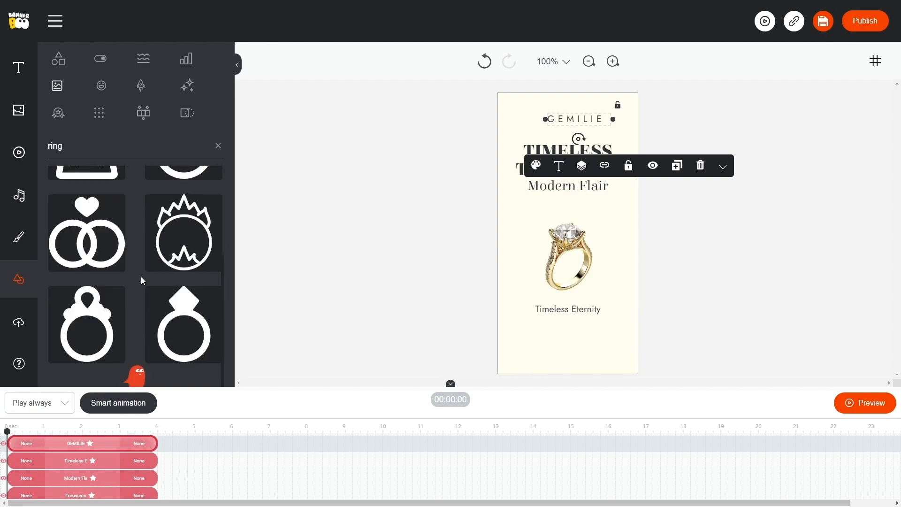
scroll(140, 277, down, 10)
scroll(136, 277, down, 4)
scroll(136, 277, up, 2)
scroll(136, 277, down, 2)
click(89, 293)
Shrink the ring icon, place it just before the GEMILIE text and align both as a centred logo.
drag(692, 350, 462, 128)
drag(455, 120, 575, 120)
click(575, 119)
shift+click(536, 119)
click(708, 133)
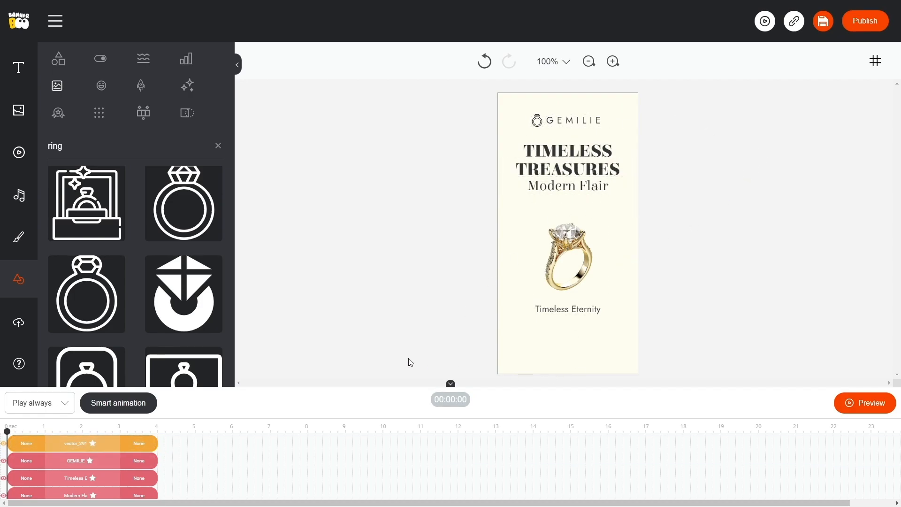
Add a gradient shape, resize it to a button at the banner's lower edge and colour it near-black.
click(144, 114)
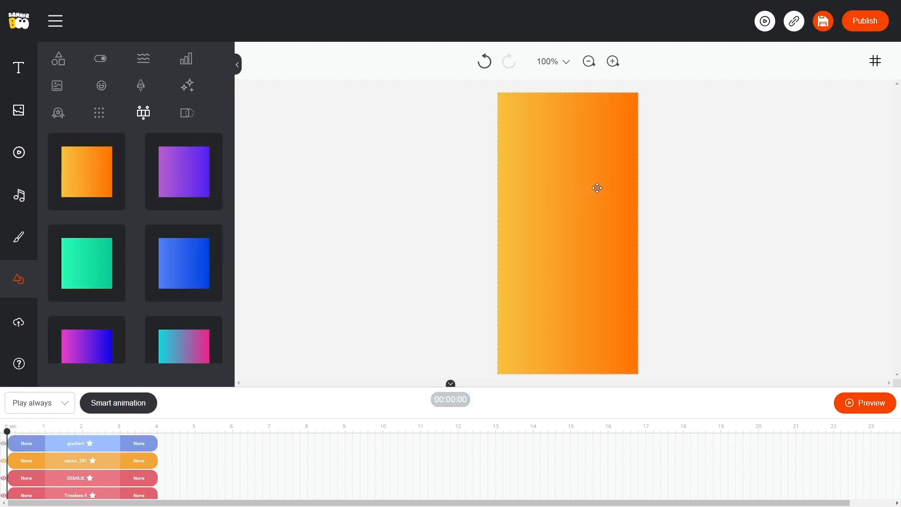
drag(639, 91, 624, 334)
click(551, 308)
click(416, 339)
click(456, 388)
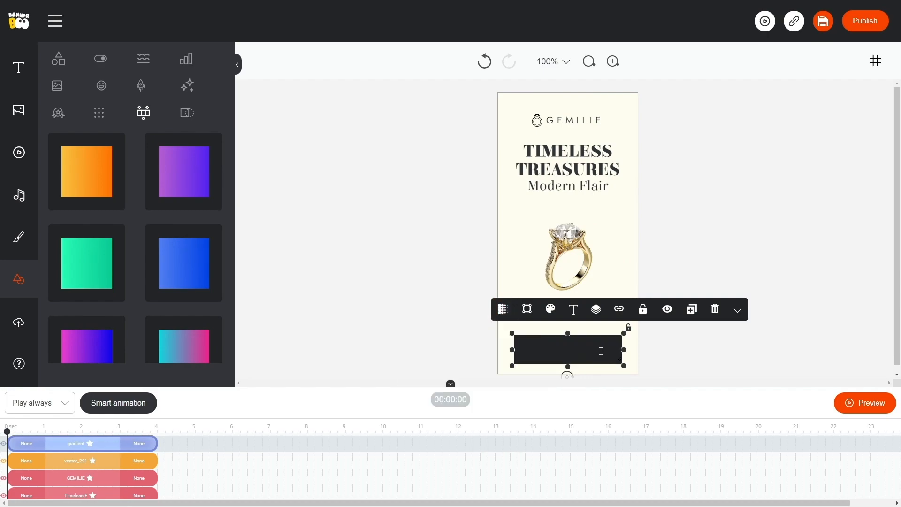
Label the dark button "Shop now" in the Elsie font at size 20, in uppercase and centred.
click(573, 309)
click(573, 309)
click(573, 352)
click(647, 381)
click(562, 471)
click(584, 444)
click(567, 382)
text(20)
scroll(567, 382, down, 1)
double_click(589, 488)
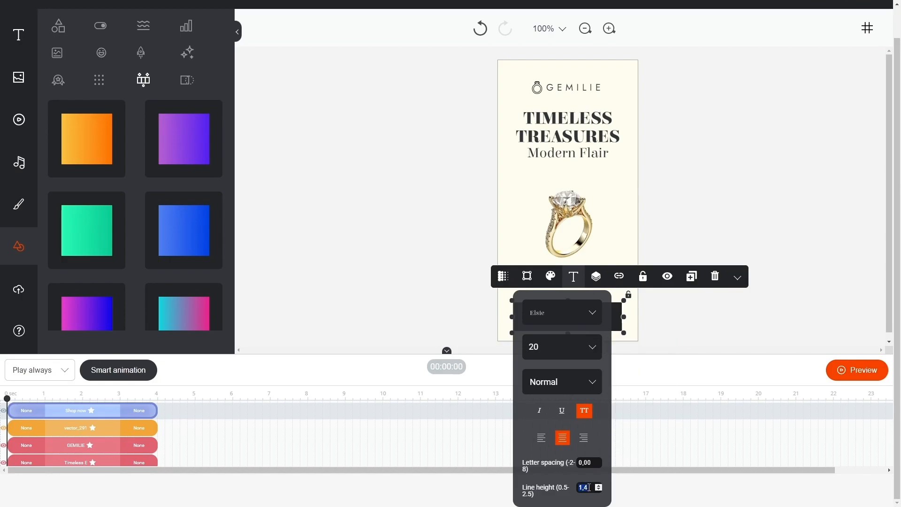
click(681, 324)
Reduce the button's height slightly and give its Shop now label a heavier font weight.
drag(624, 365, 623, 359)
click(582, 347)
click(574, 309)
click(562, 415)
click(562, 455)
click(587, 346)
click(702, 347)
Set the Timeless Eternity caption's font size to 22 and nudge the caption and ring image slightly upward.
click(576, 309)
click(510, 275)
double_click(505, 349)
text(22)
drag(676, 324, 540, 226)
drag(569, 262, 568, 258)
click(703, 188)
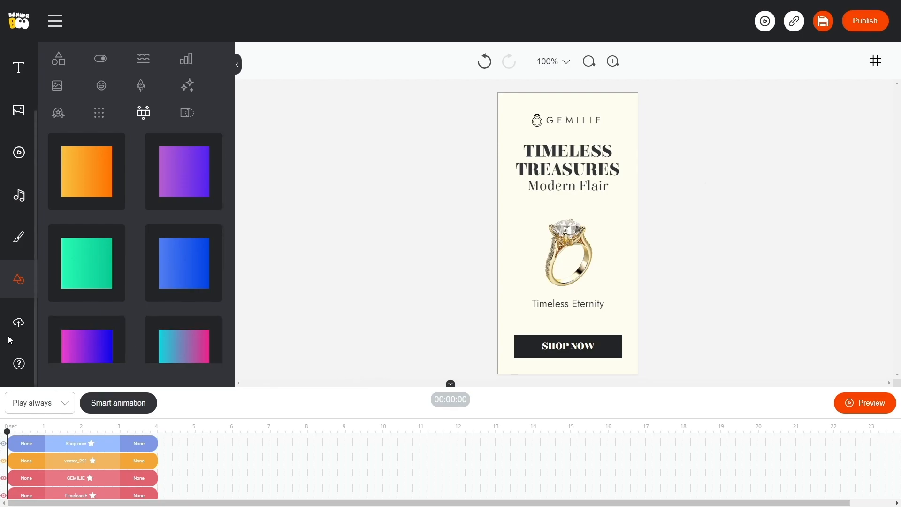
Search the BannerBoo image library for "leaf" and place the grey palm leaf over the banner.
scroll(18, 244, up, 2)
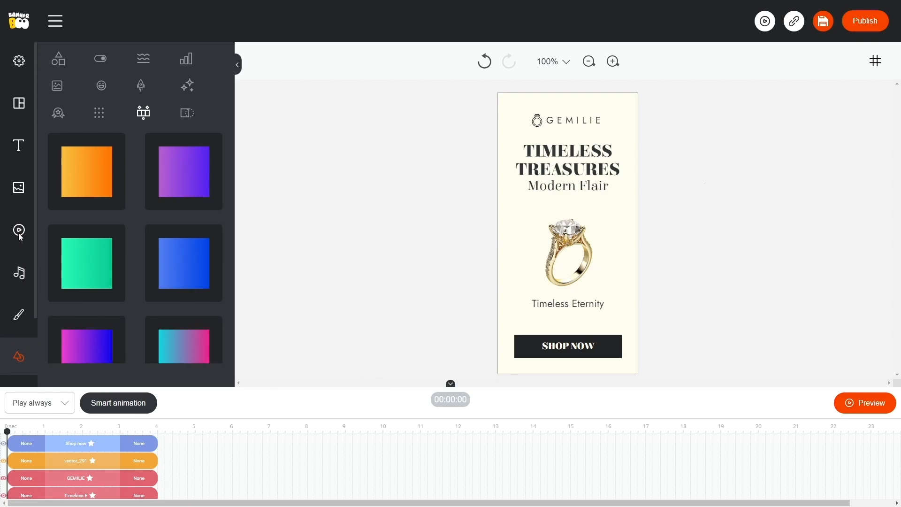
click(19, 188)
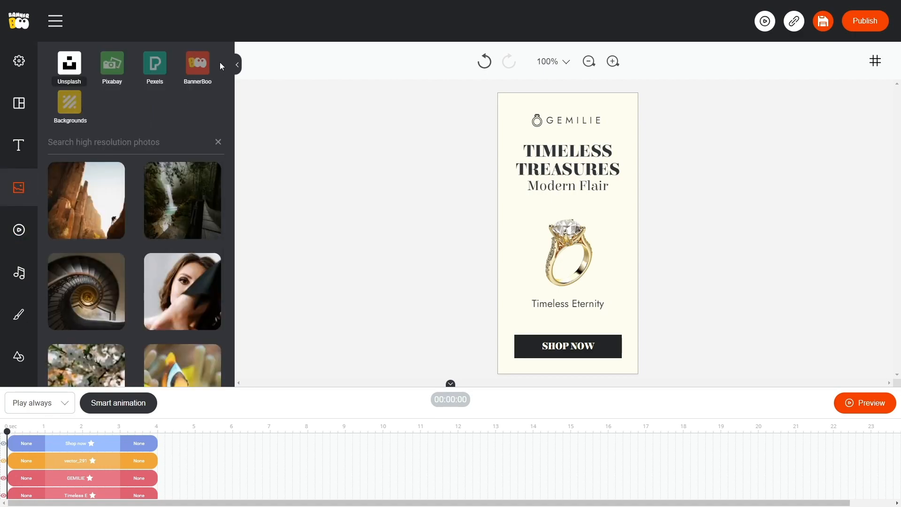
click(198, 65)
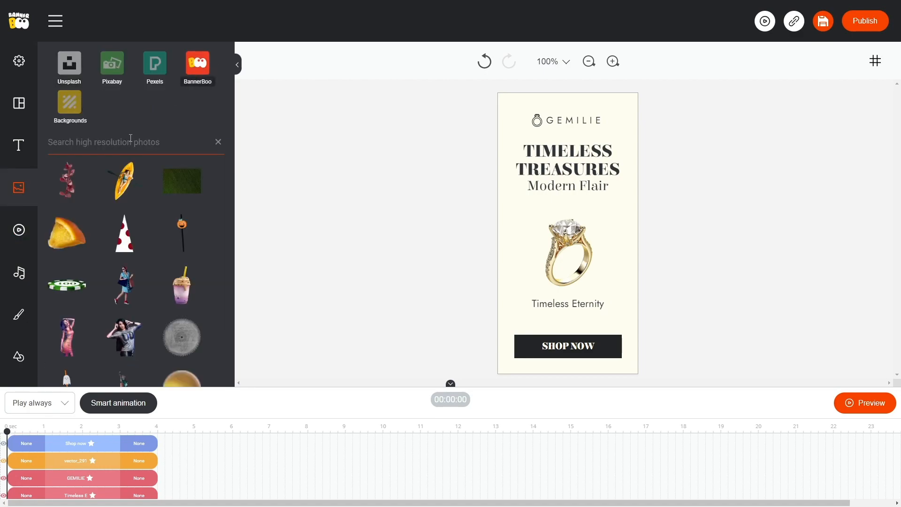
text(leaf)
drag(136, 178, 656, 218)
drag(594, 211, 564, 241)
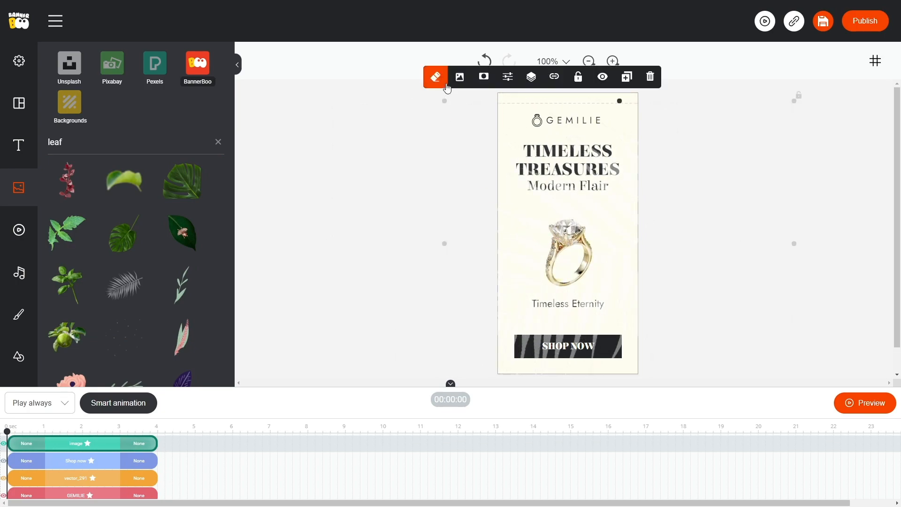
Lower the palm leaf's brightness to the minimum and reduce its opacity to a faint shadow.
click(508, 77)
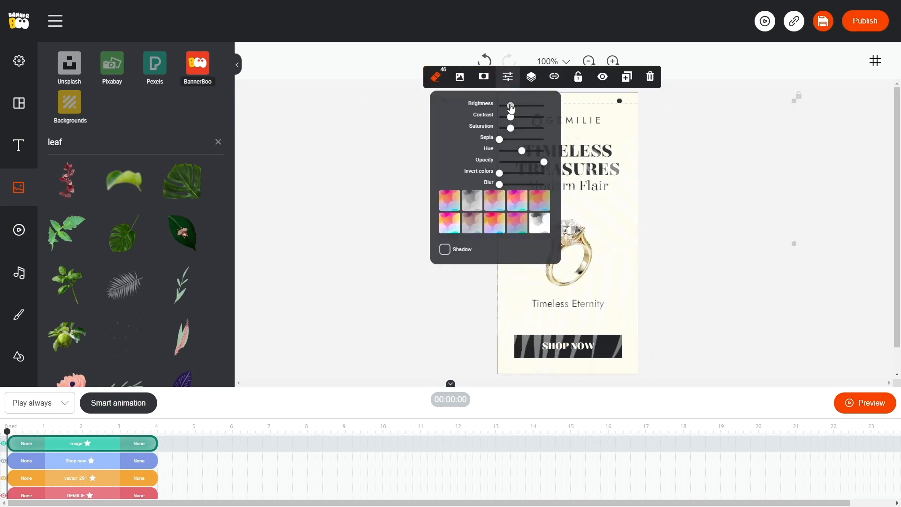
drag(510, 106, 474, 109)
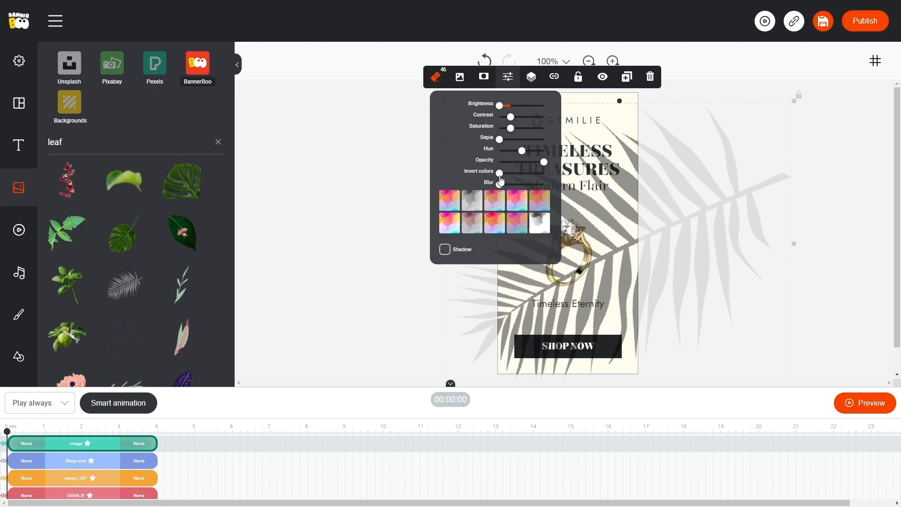
drag(524, 162, 509, 163)
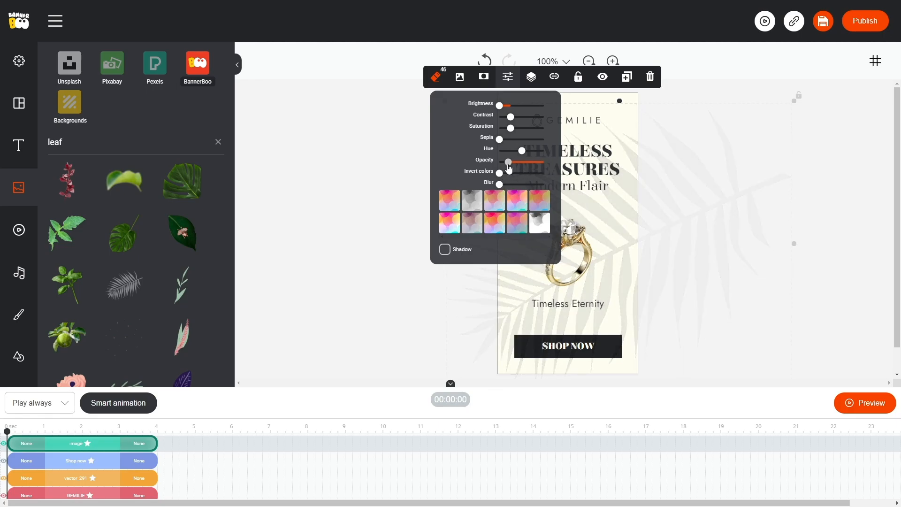
Shrink the palm leaf, rotate it and place it across the banner's upper-right corner.
drag(793, 243, 570, 231)
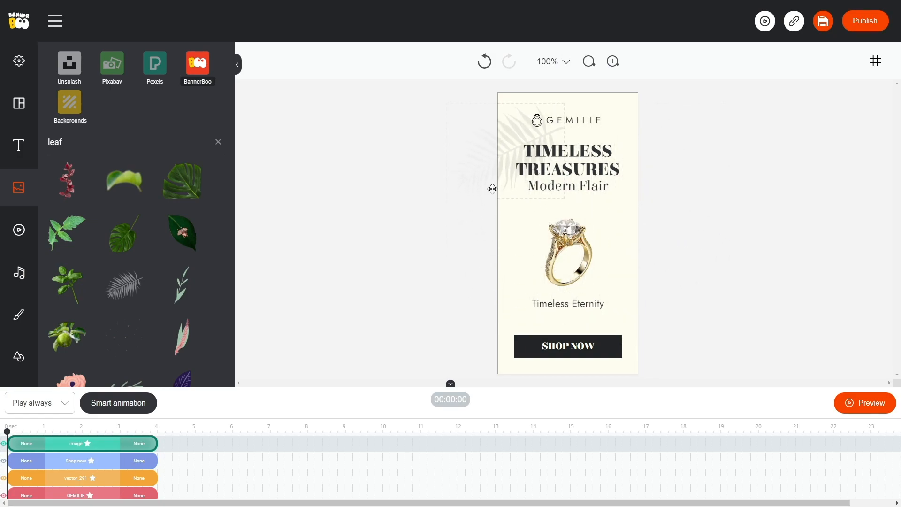
drag(511, 190, 684, 199)
drag(744, 110, 722, 93)
Duplicate the palm leaf and place the rotated copy across the banner's left edge beside the ring.
drag(690, 197, 451, 267)
click(776, 178)
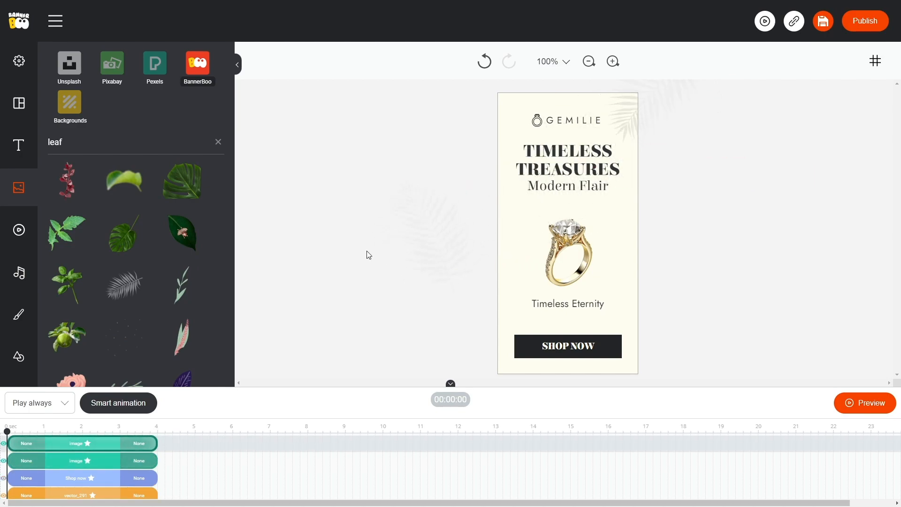
drag(434, 217, 487, 234)
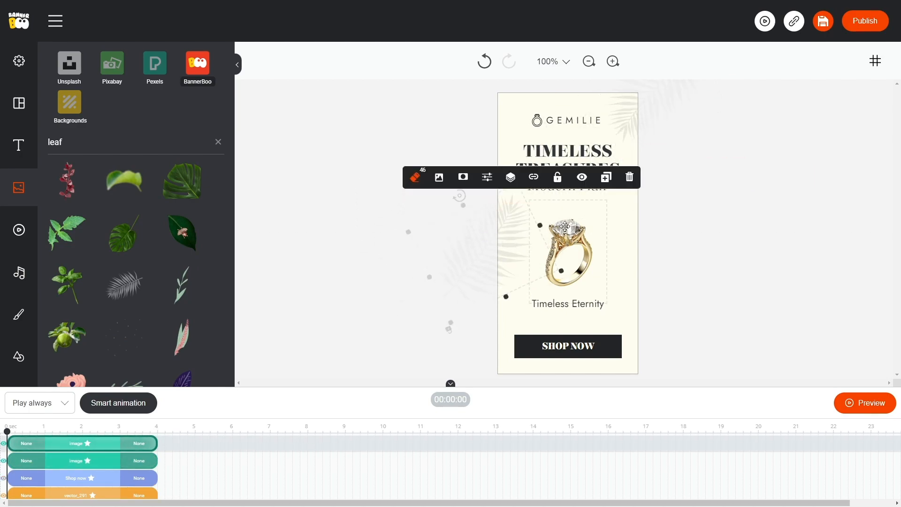
Duplicate the left leaf, then shrink and rotate the copy at the banner's lower-right corner behind the button area.
click(605, 179)
drag(484, 267, 698, 282)
drag(695, 201, 695, 203)
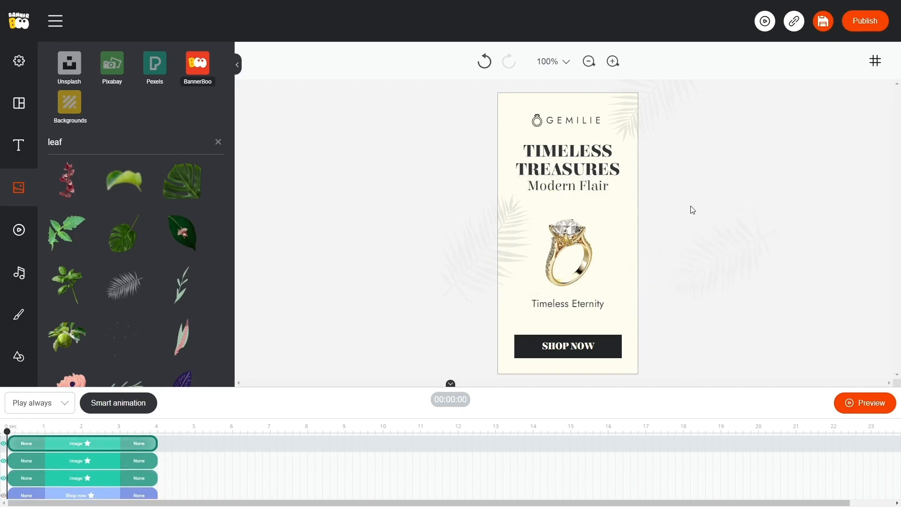
click(747, 256)
click(747, 182)
click(726, 215)
drag(674, 274, 599, 289)
drag(591, 246, 654, 220)
drag(662, 251, 620, 343)
scroll(621, 342, down, 1)
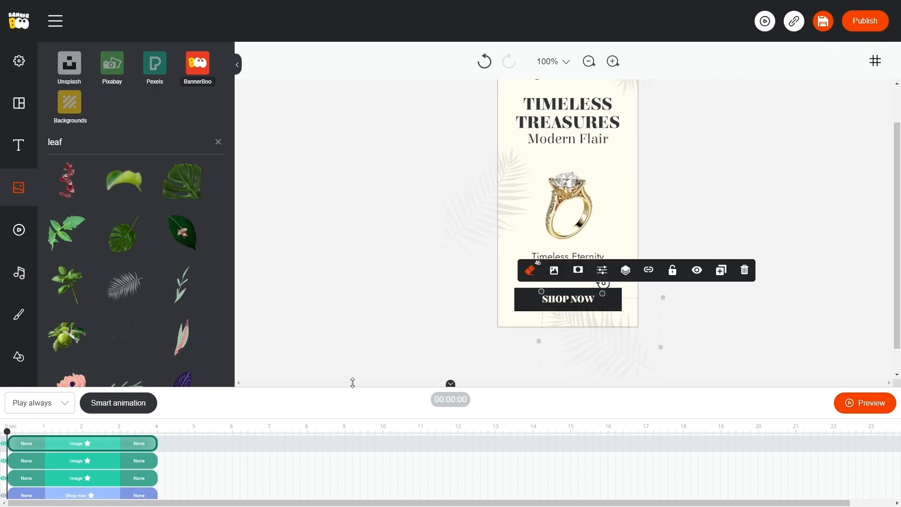
Move the three leaf layers below all others and extend them to about 10 seconds with slightly staggered starts and ends.
drag(353, 385, 358, 227)
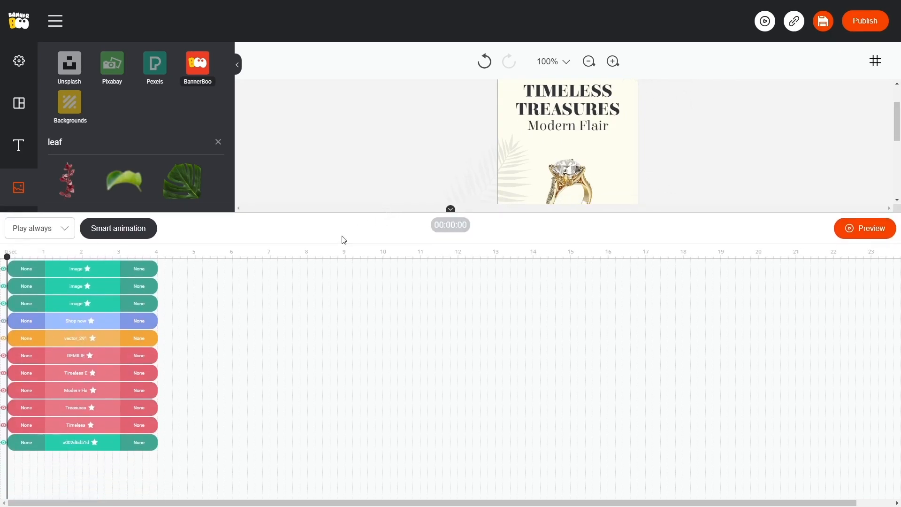
drag(114, 304, 78, 443)
drag(161, 439, 383, 443)
click(385, 253)
drag(104, 284, 373, 426)
drag(99, 269, 114, 407)
drag(179, 408, 367, 407)
drag(315, 212, 308, 246)
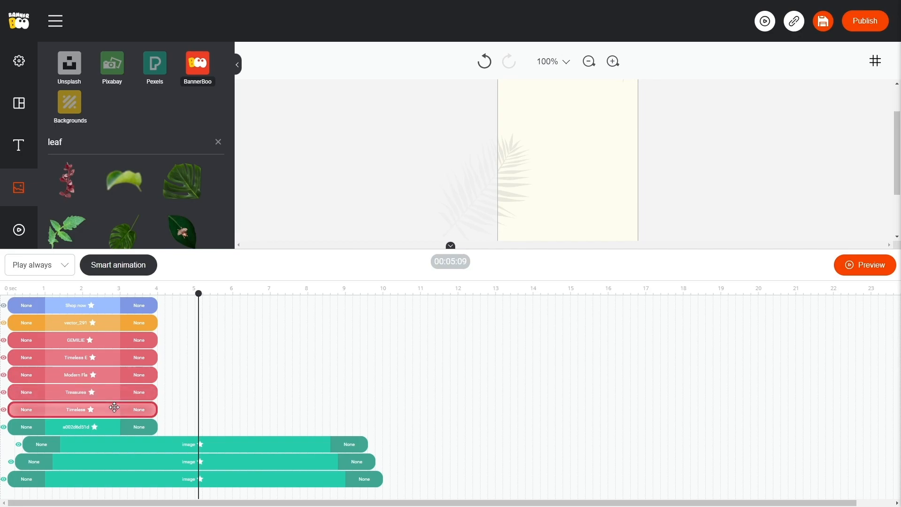
Extend the Timeless, Treasures and Modern Flair layers to about 10 seconds, starting Treasures and Modern Flair slightly later in turn.
drag(157, 409, 383, 411)
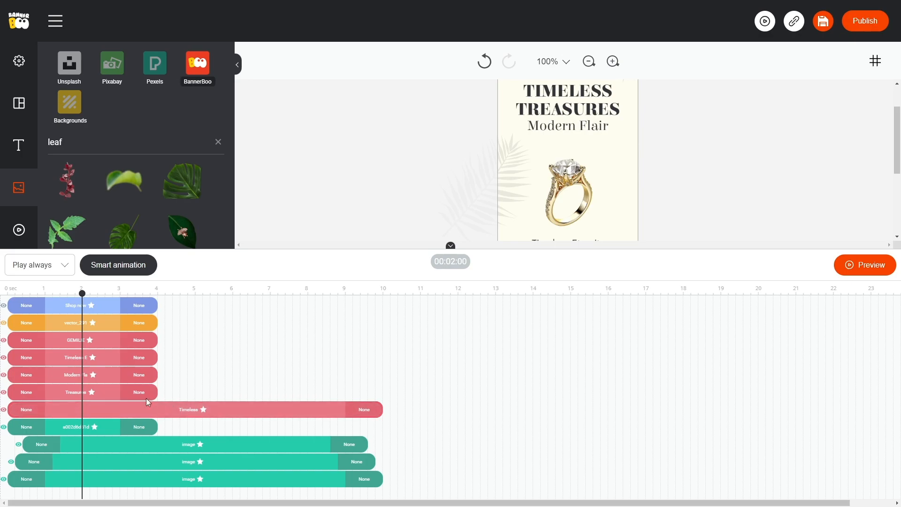
drag(108, 392, 379, 394)
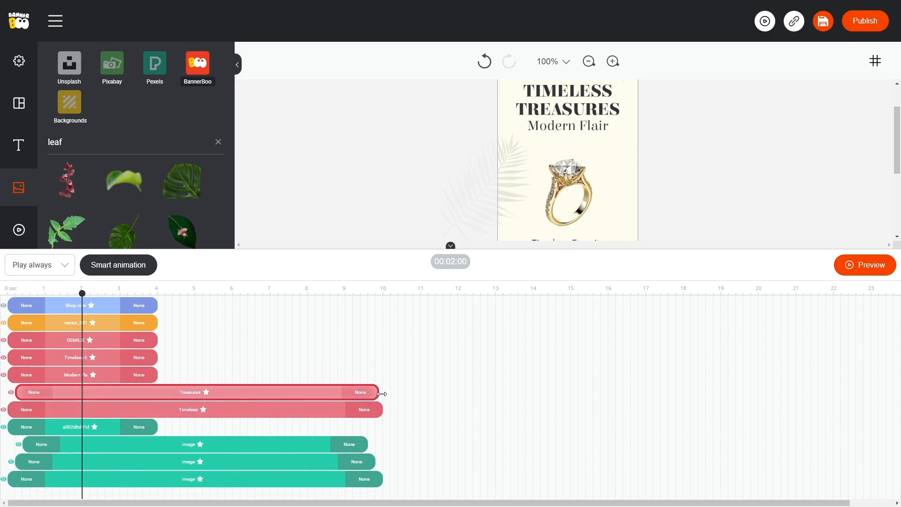
drag(17, 394, 81, 375)
drag(179, 375, 375, 374)
Extend the ring icon and GEMILIE layers to 10 seconds and move the Timeless Eternity layer below the headline layers.
click(105, 356)
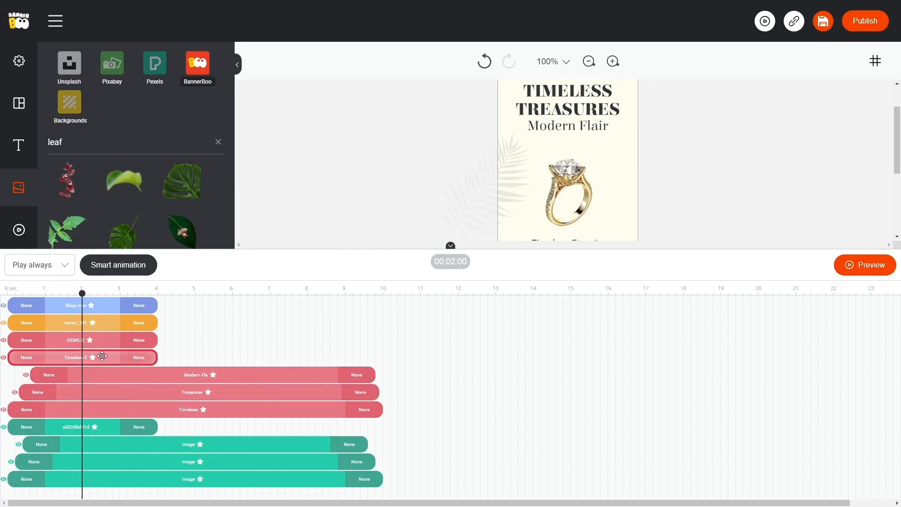
click(94, 345)
drag(157, 323, 381, 323)
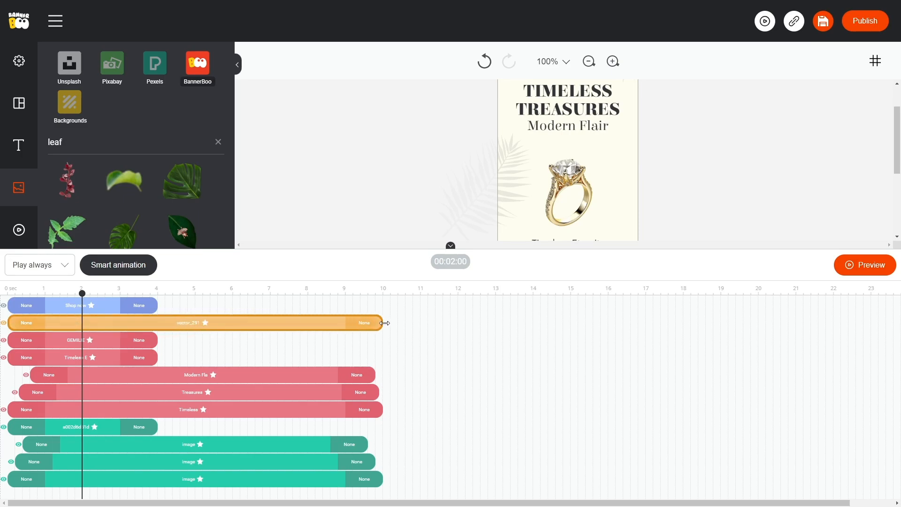
drag(158, 341, 382, 340)
drag(111, 361, 102, 410)
Start the Shop now button layer at 1 second and extend it to 10 seconds.
click(118, 301)
drag(107, 307, 144, 309)
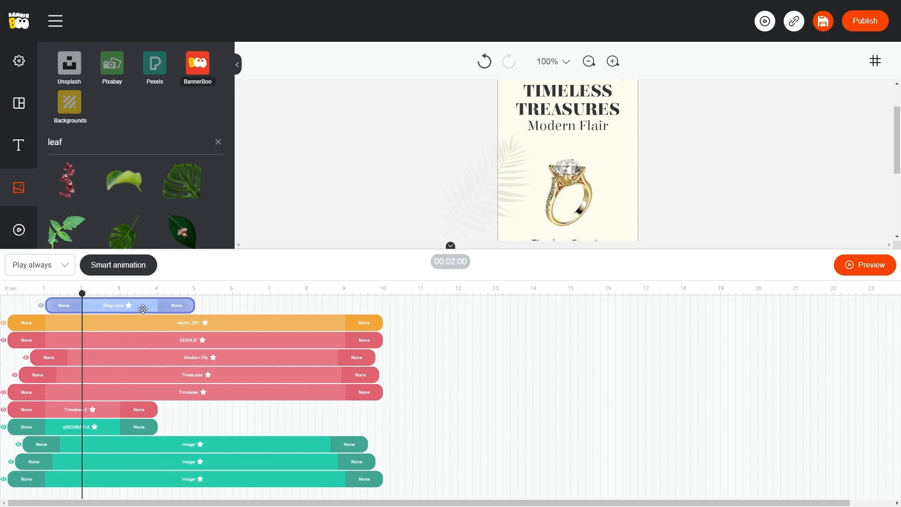
drag(202, 307, 383, 310)
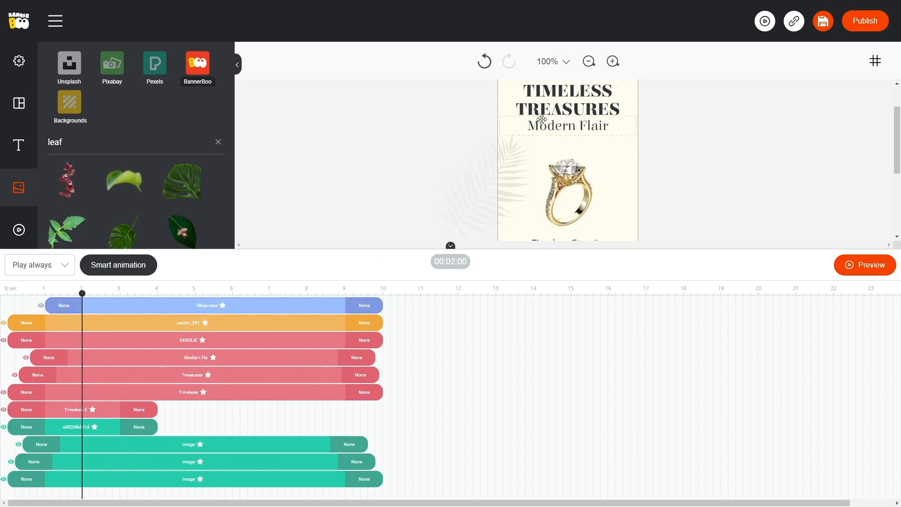
Select the Timeless, Treasures and Modern Flair lines together and give them a Fade entrance and a Fade exit.
scroll(563, 136, up, 1)
click(584, 136)
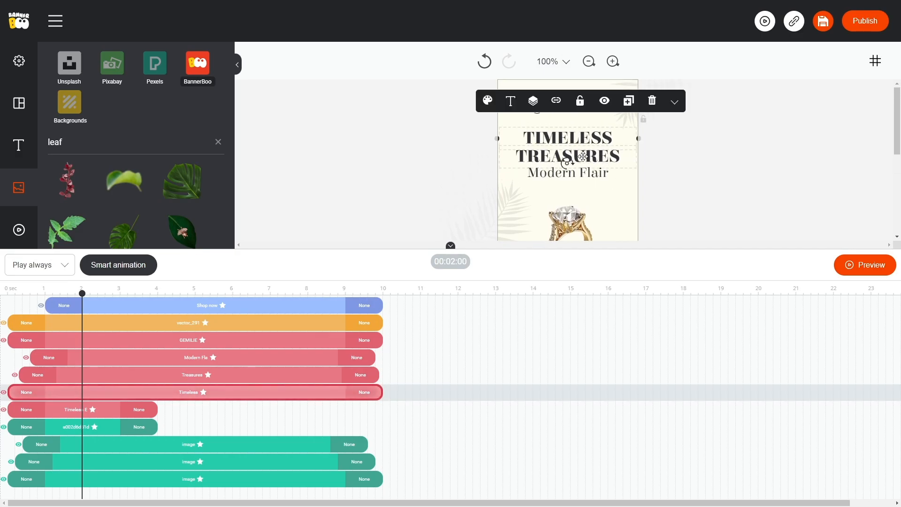
shift+click(584, 157)
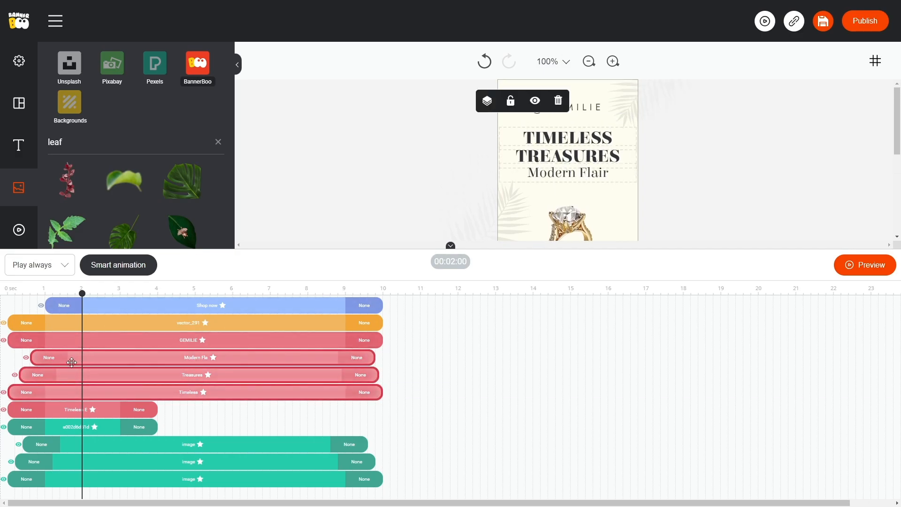
click(49, 372)
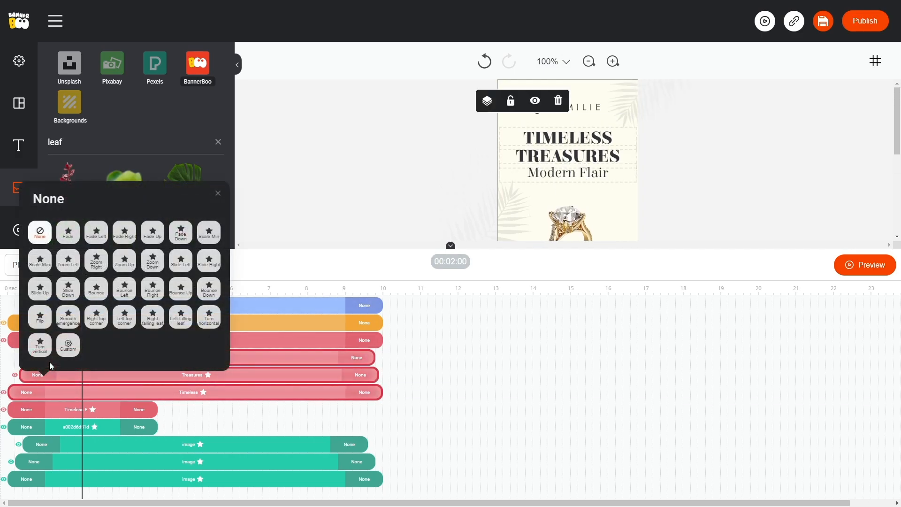
click(68, 232)
click(358, 332)
click(386, 199)
Customise the three headline lines' exit animation to use ease-in easing.
click(365, 364)
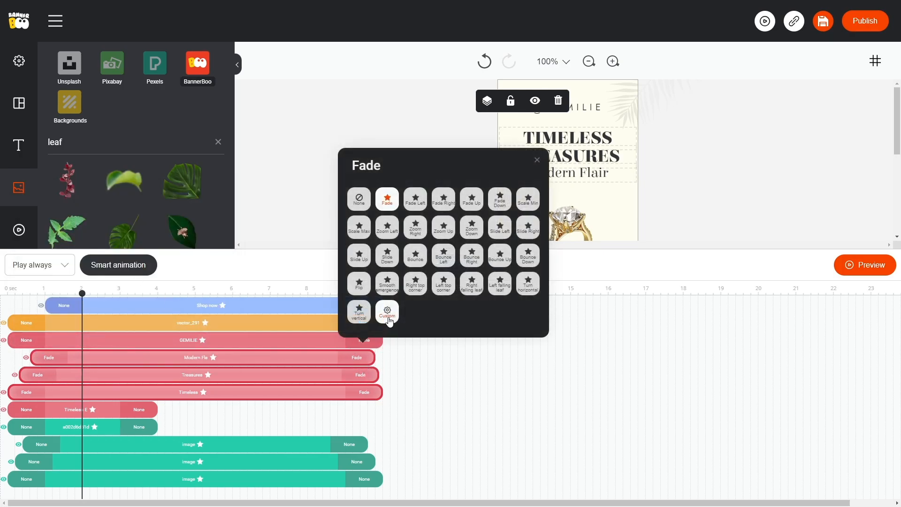
click(386, 199)
click(99, 136)
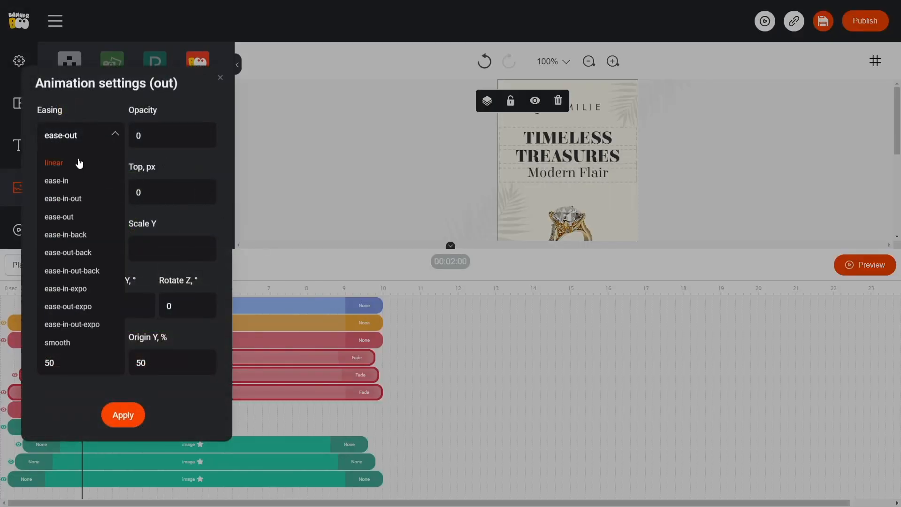
click(70, 181)
click(124, 418)
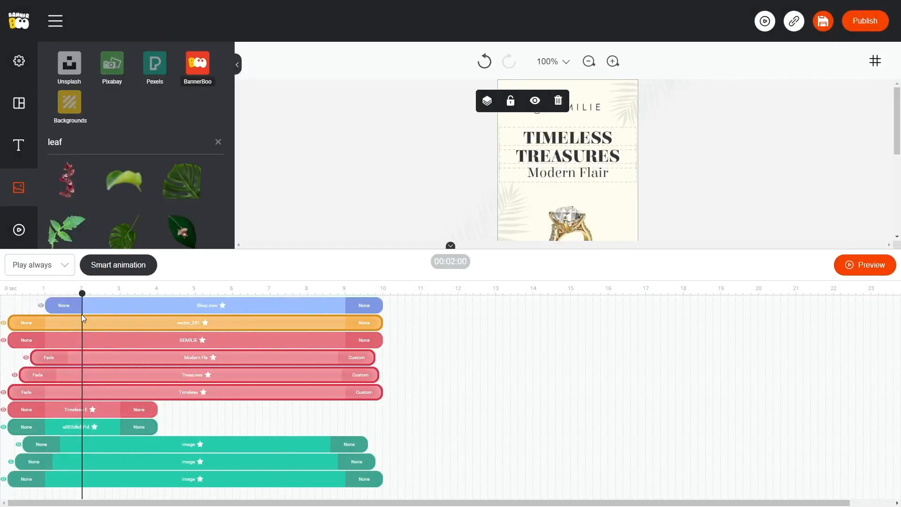
Give the Shop now button a Slide Down entrance and a Slide Down exit.
click(66, 305)
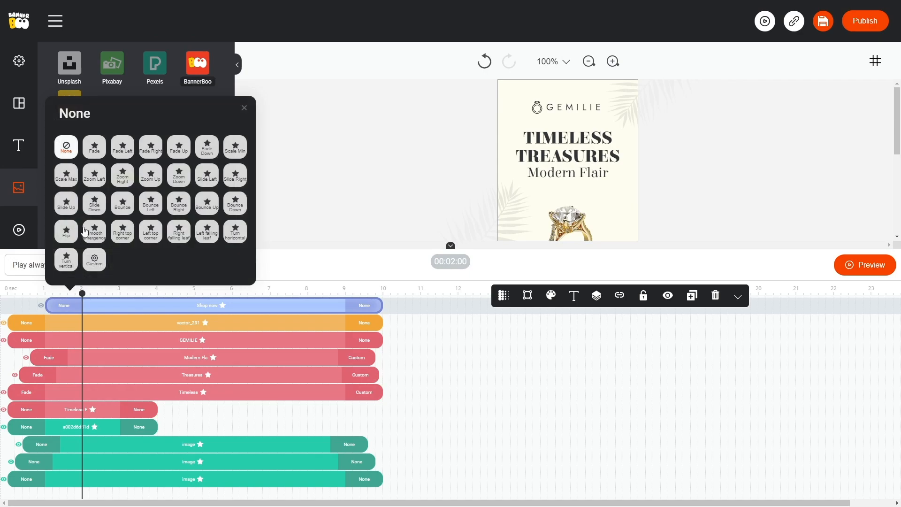
click(95, 203)
click(358, 306)
click(394, 203)
Customise the Shop now button's exit animation with ease-in easing and a top offset of 1000 px.
click(364, 306)
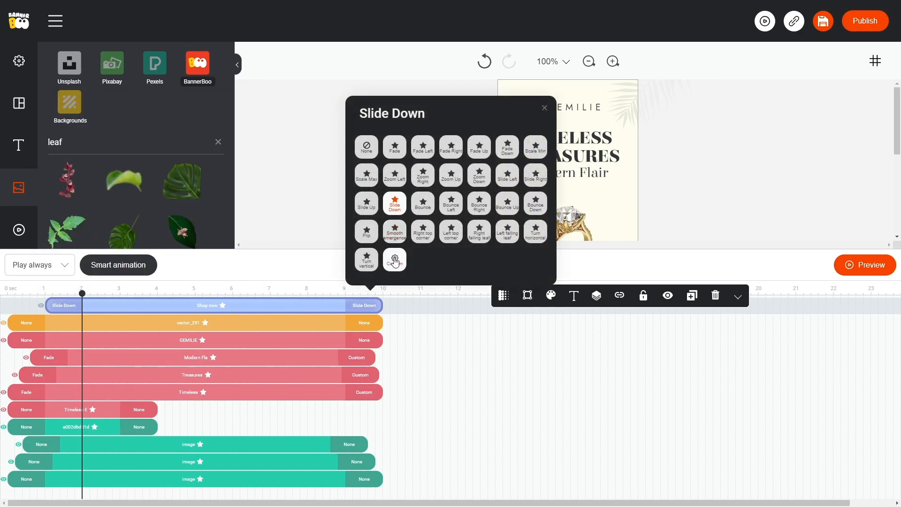
click(395, 260)
click(73, 135)
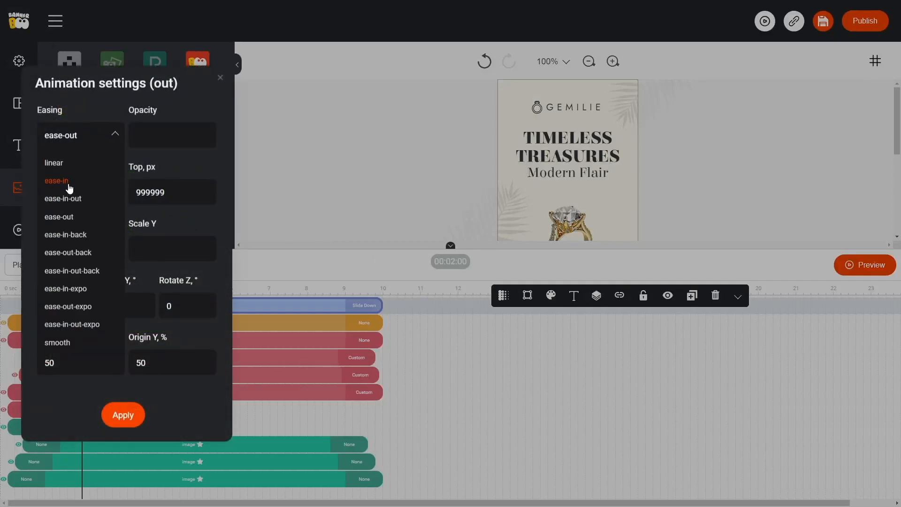
click(68, 185)
drag(174, 195, 85, 190)
text(1000)
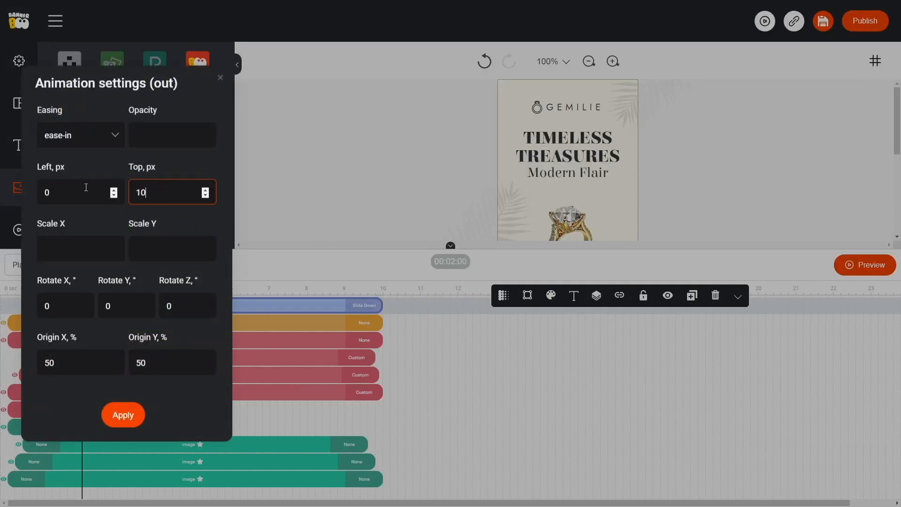
click(124, 415)
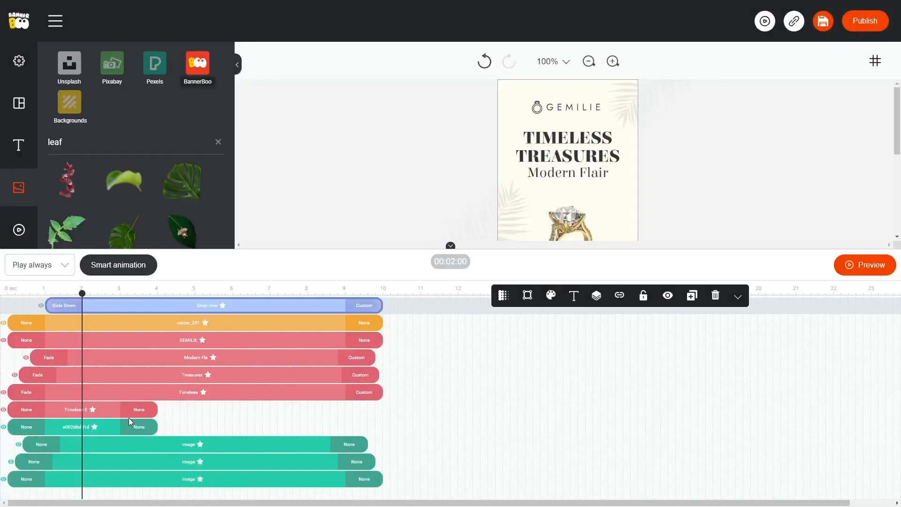
Apply the Pulse effect as the Shop now button's middle animation.
click(223, 305)
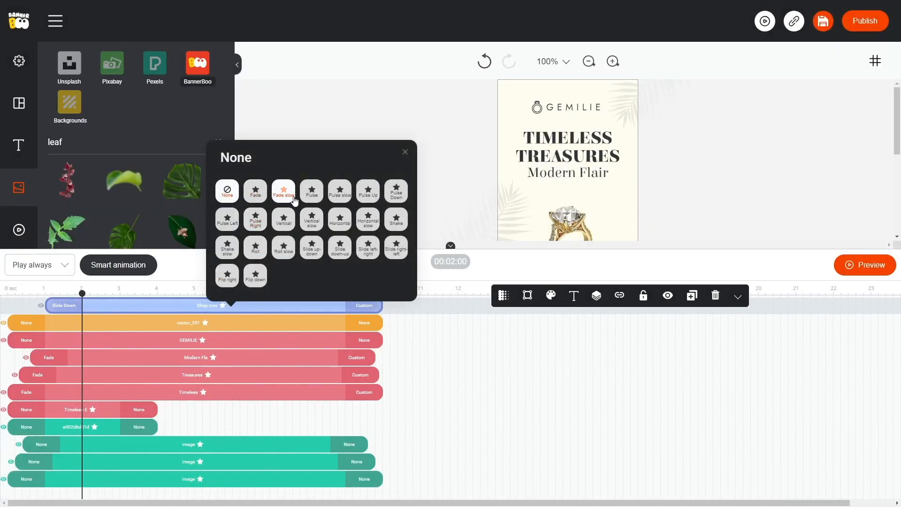
click(312, 191)
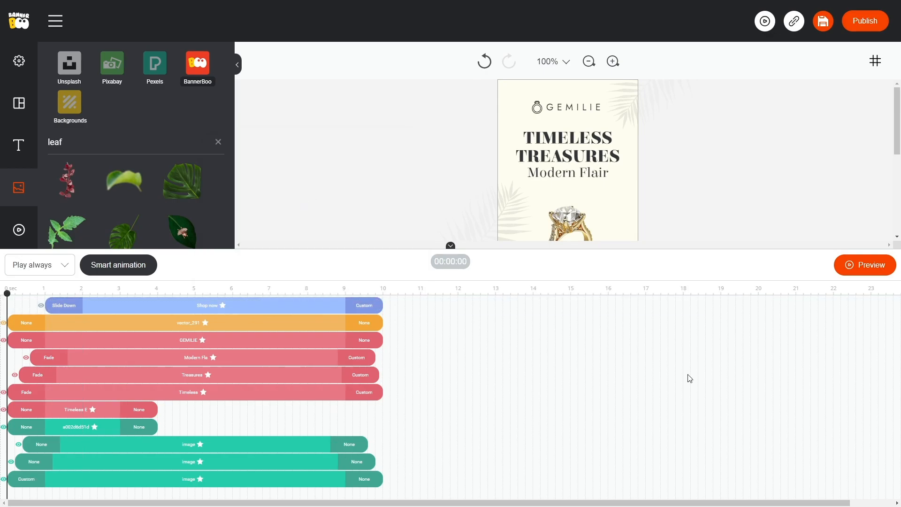
Lengthen the entrance and exit phases of all three leaf images on the timeline to about 2.5 seconds each.
drag(49, 479, 97, 485)
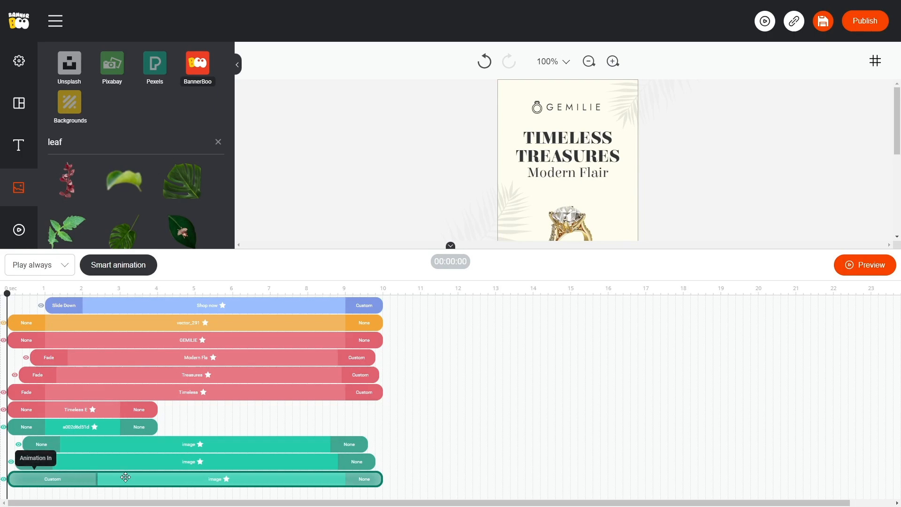
drag(347, 479, 294, 479)
drag(54, 463, 106, 470)
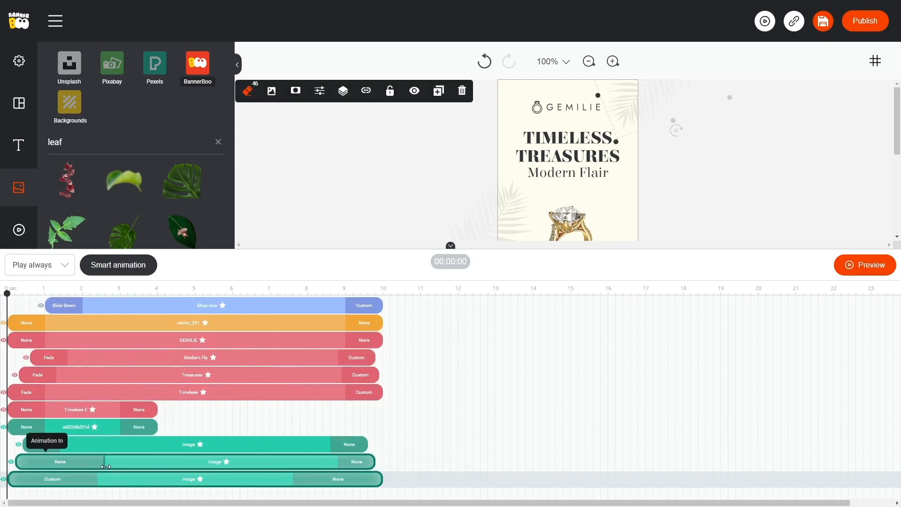
drag(338, 461, 281, 462)
drag(57, 444, 123, 444)
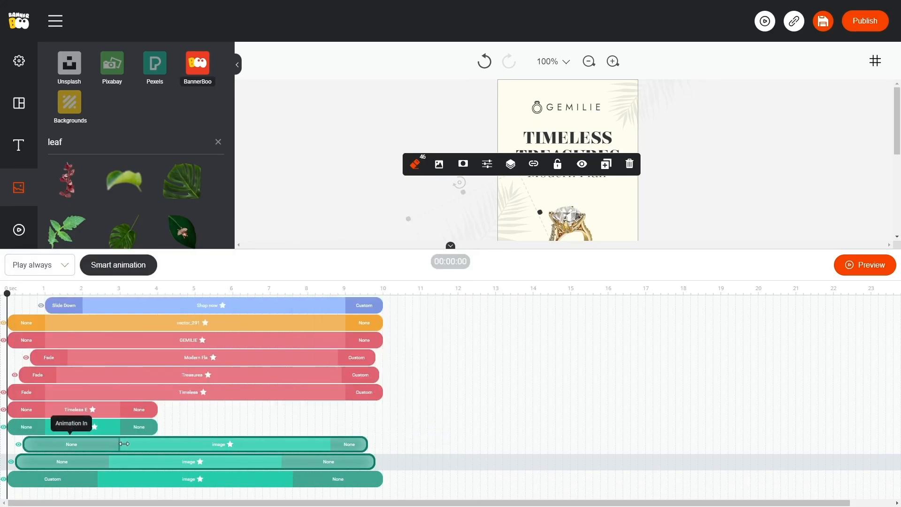
drag(331, 444, 267, 444)
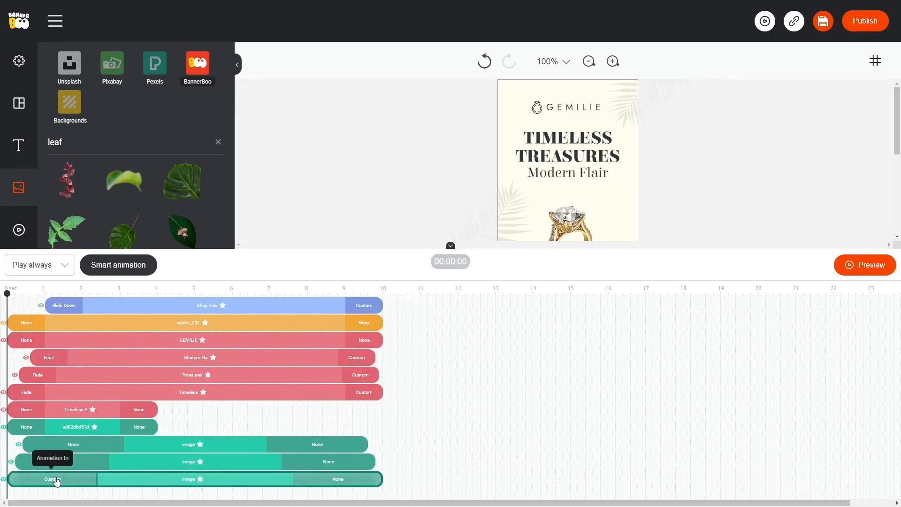
Set a top offset of -200 px in the upper leaf's custom entrance animation and preview the banner.
click(52, 479)
click(56, 430)
click(157, 197)
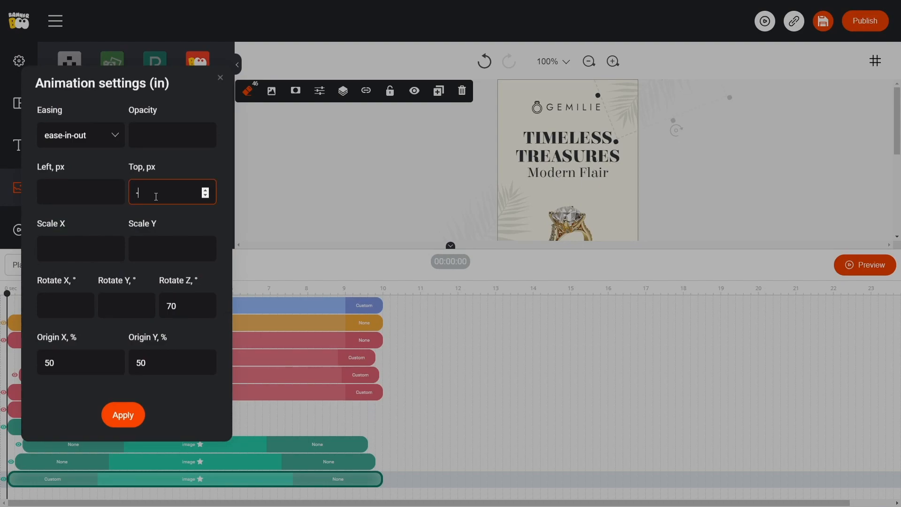
text(-200)
click(122, 415)
click(855, 268)
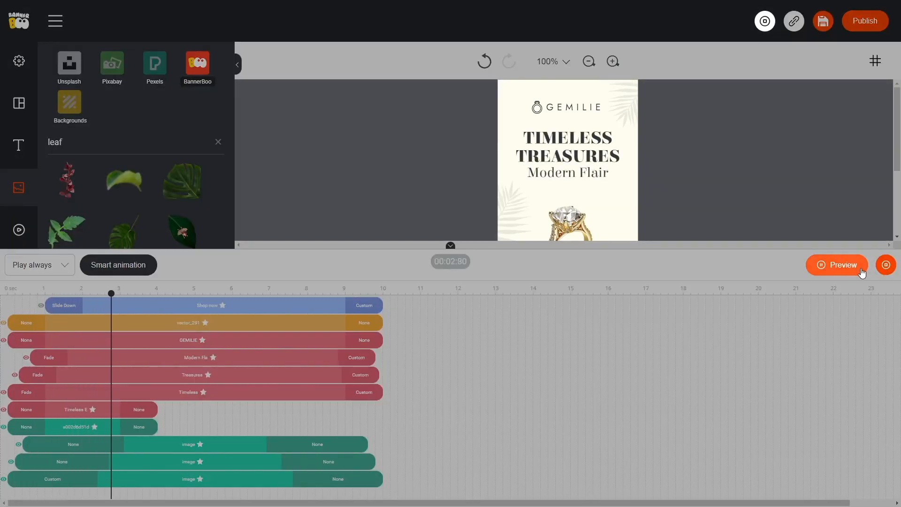
click(860, 272)
Give the upper leaf a custom exit animation with ease-in-out easing, top offset -200 px, Rotate Z 70° and origin X and Y 50 %.
click(53, 479)
click(123, 415)
click(328, 461)
click(172, 192)
text(-200)
key(Tab)
key(Tab)
key(Tab)
key(Tab)
key(Tab)
text(70)
key(Tab)
text(50)
key(Tab)
text(50)
click(80, 134)
click(61, 197)
click(117, 416)
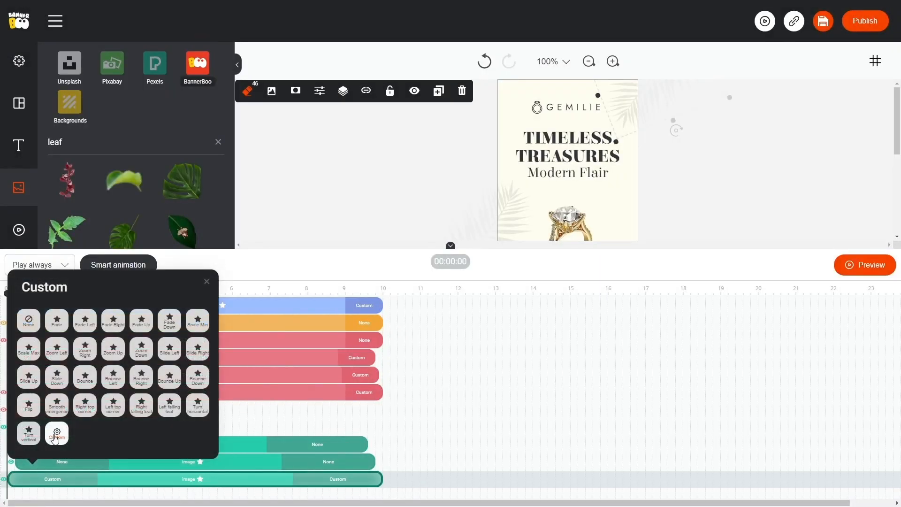
Give the left leaf a custom entrance animation with ease-in-out easing, Rotate Z 70° and origin X and Y 50 %, and preview it.
click(55, 439)
click(123, 415)
click(489, 210)
click(71, 463)
click(69, 416)
click(166, 302)
text(70)
click(80, 135)
click(70, 200)
click(89, 363)
text(50)
key(Tab)
text(50)
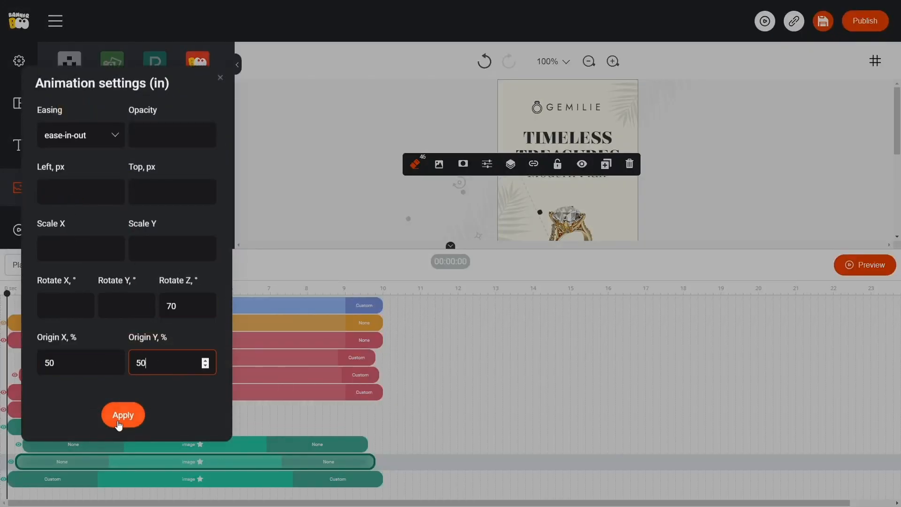
click(118, 425)
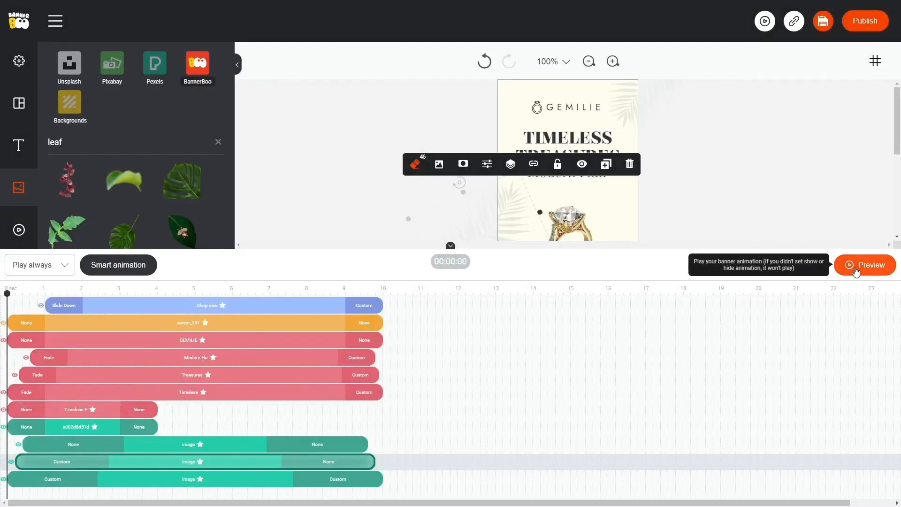
click(865, 265)
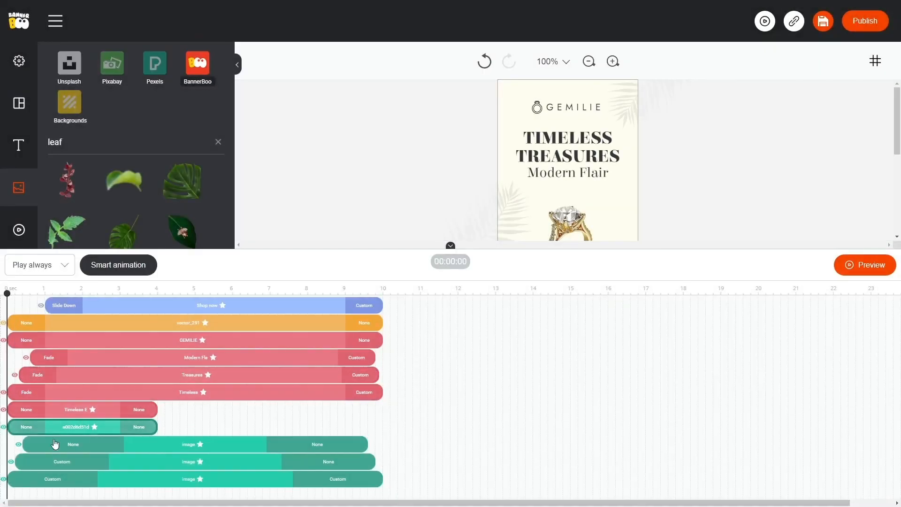
Add a left offset to the left leaf's custom entrance animation and preview the banner on an enlarged canvas.
click(60, 461)
click(69, 416)
click(82, 186)
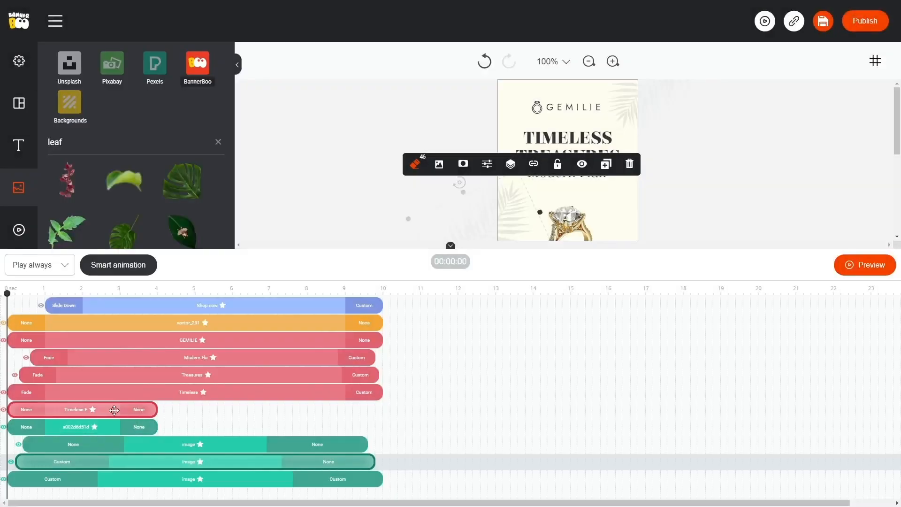
drag(506, 247, 507, 288)
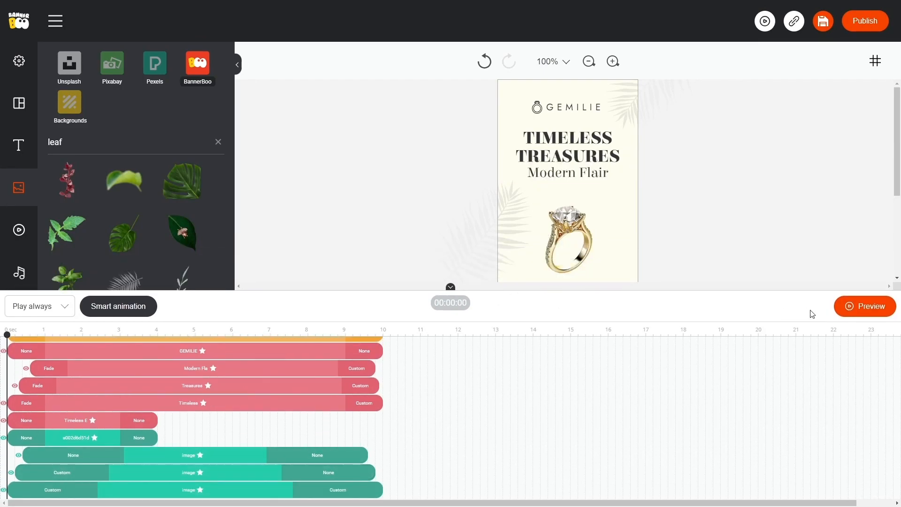
click(856, 310)
click(885, 306)
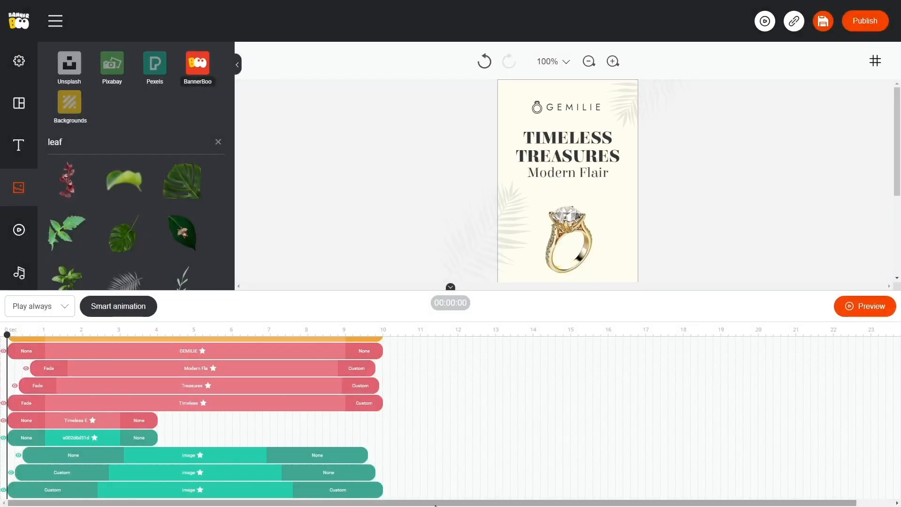
Give the left leaf a custom exit animation with an easing, left offset -200 px, Rotate Z -70° and origin X and Y 50 %.
click(329, 472)
click(330, 426)
click(80, 192)
text(-200)
click(170, 305)
text(-70)
click(75, 362)
text(50)
key(Tab)
text(50)
click(84, 143)
click(112, 346)
click(123, 415)
Give the lower leaf a custom entrance animation with an easing, top offset 200 px, Rotate Z 70° and origin 50 %, and preview it.
click(74, 455)
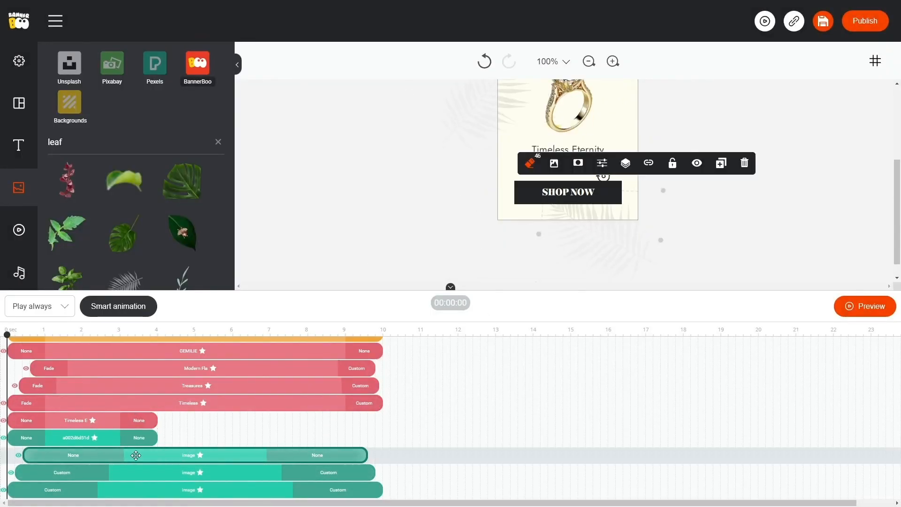
click(68, 404)
click(183, 305)
text(70)
click(86, 362)
text(50)
click(203, 361)
text(50)
click(153, 194)
text(200)
click(91, 141)
click(111, 346)
click(123, 415)
click(865, 306)
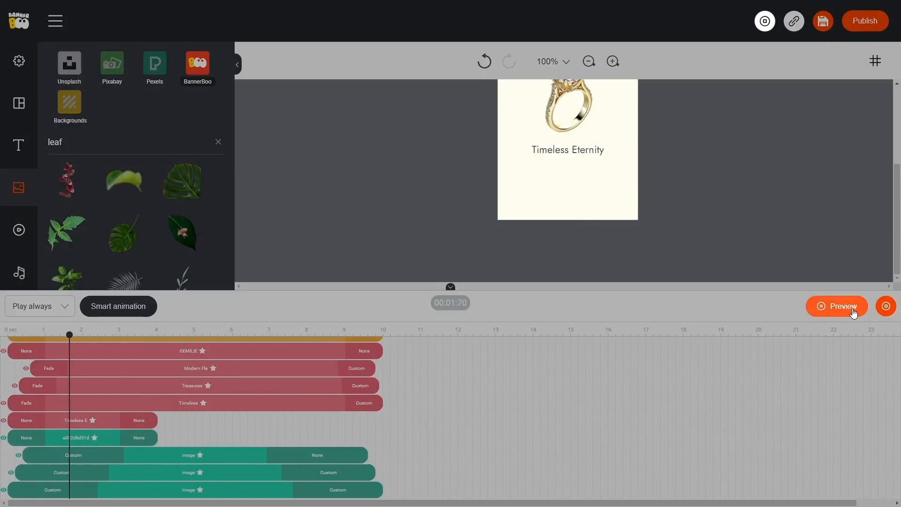
click(853, 306)
Give the lower leaf a custom exit animation with an easing, top offset 200 px, Rotate Z 70° and origin X and Y 50 %.
click(318, 454)
click(156, 192)
text(0)
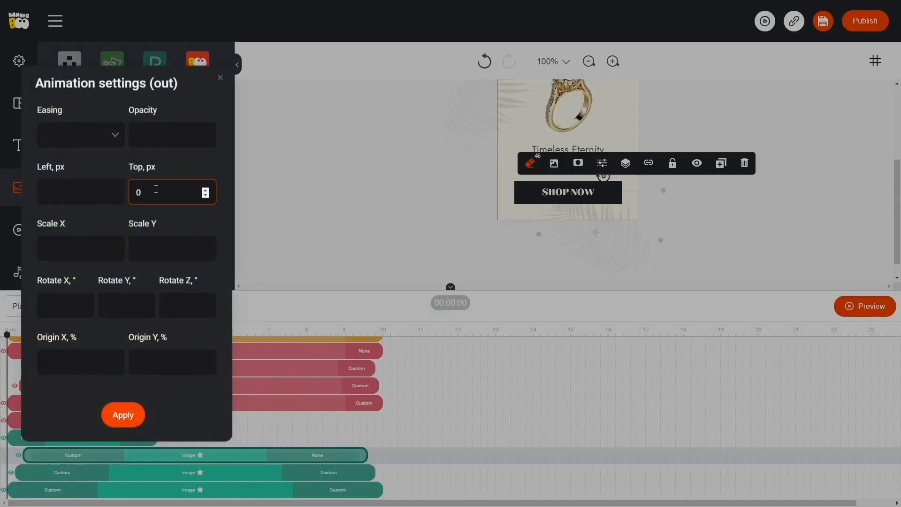
text(200)
click(183, 305)
text(70)
click(87, 362)
text(50)
click(203, 362)
text(50)
click(90, 141)
click(123, 415)
click(82, 458)
click(123, 414)
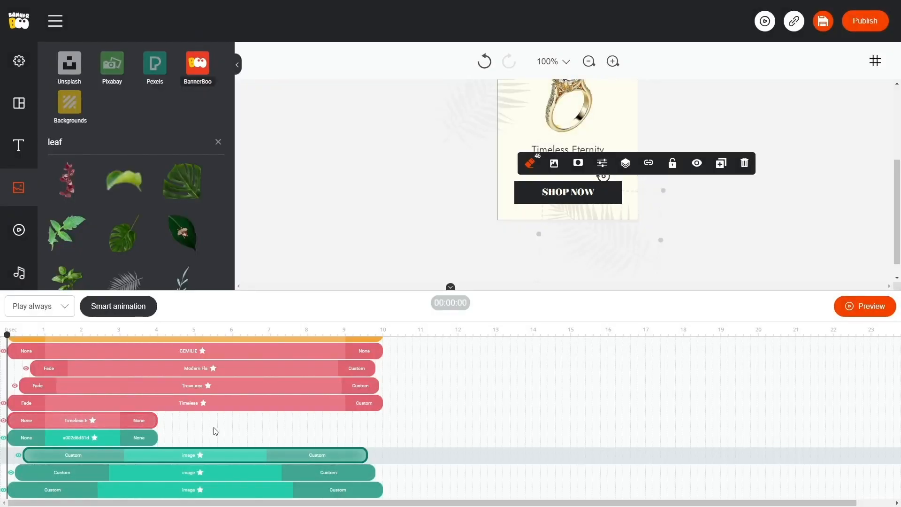
Nudge the ring image slightly upward between the headline and the Timeless Eternity caption.
scroll(205, 431, down, 2)
scroll(506, 208, up, 3)
drag(407, 290, 405, 350)
scroll(260, 427, down, 2)
click(562, 266)
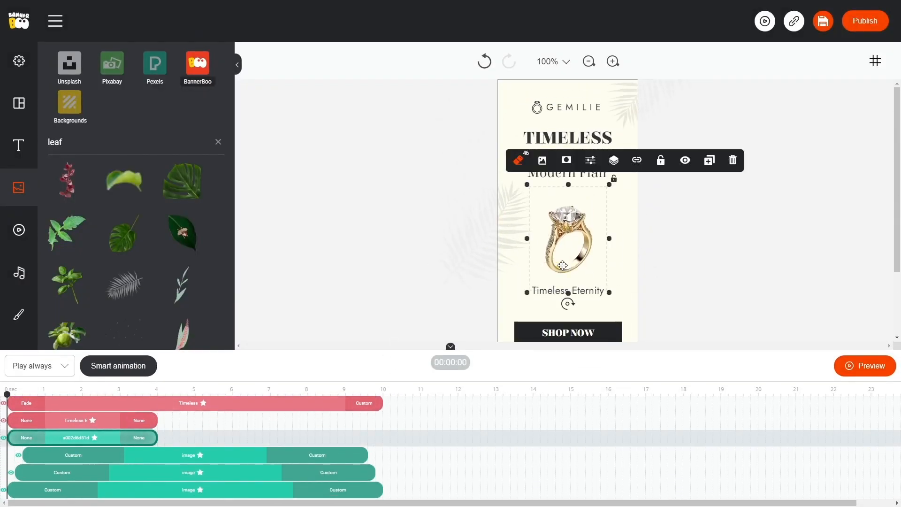
click(750, 207)
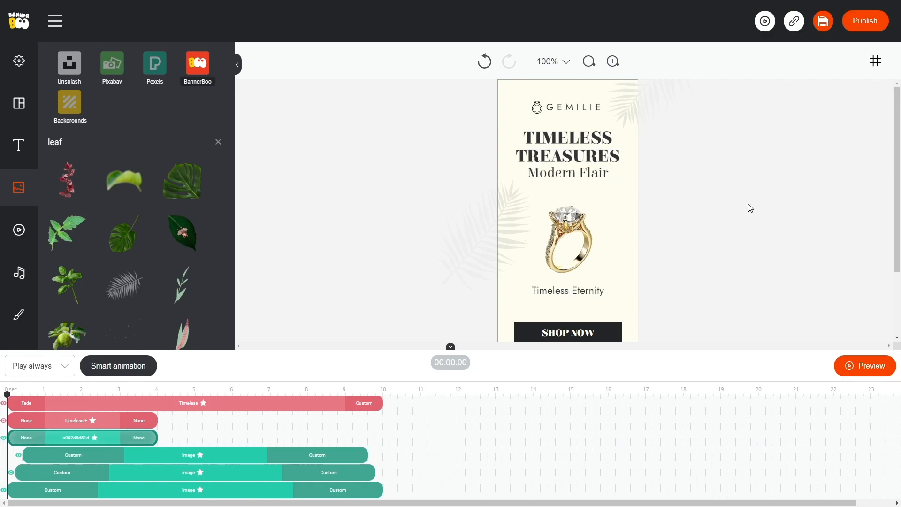
click(578, 215)
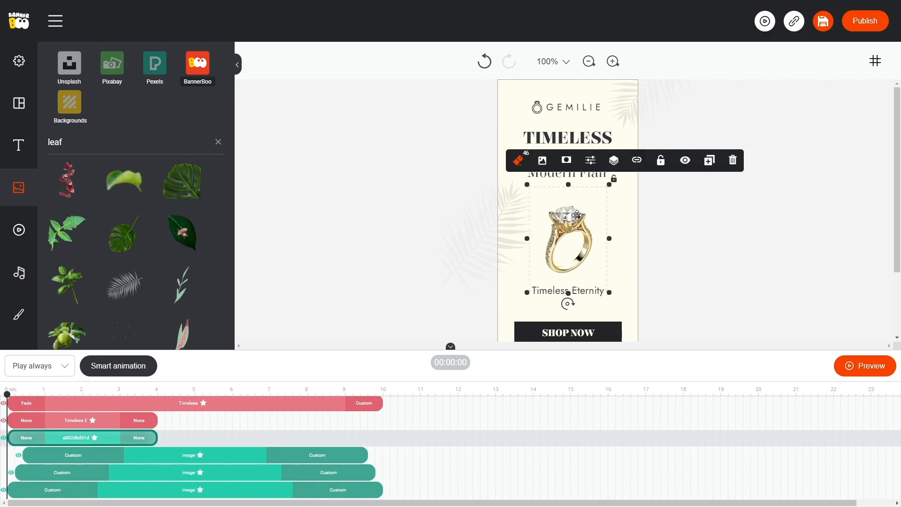
drag(578, 215, 575, 211)
click(748, 172)
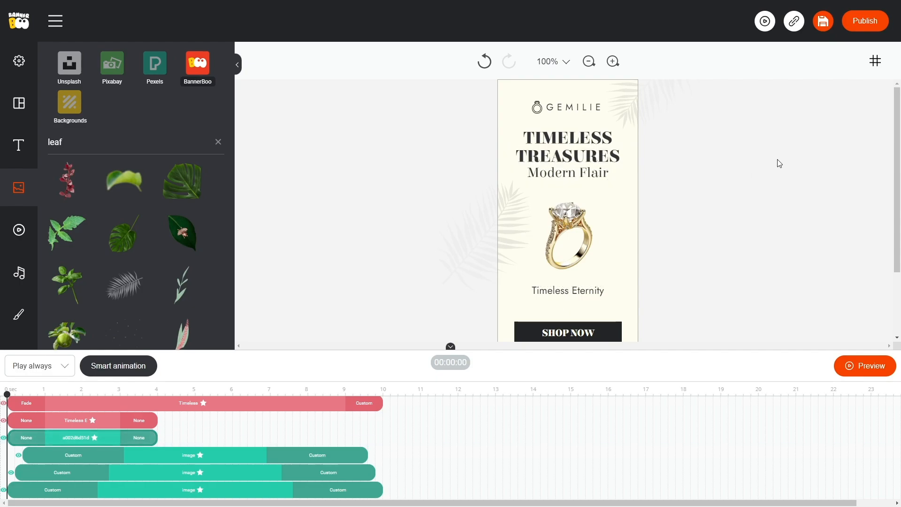
Enable the rulers and place horizontal guides at the ring's top and bottom edges and a vertical guide through the banner's centre.
click(875, 60)
click(777, 176)
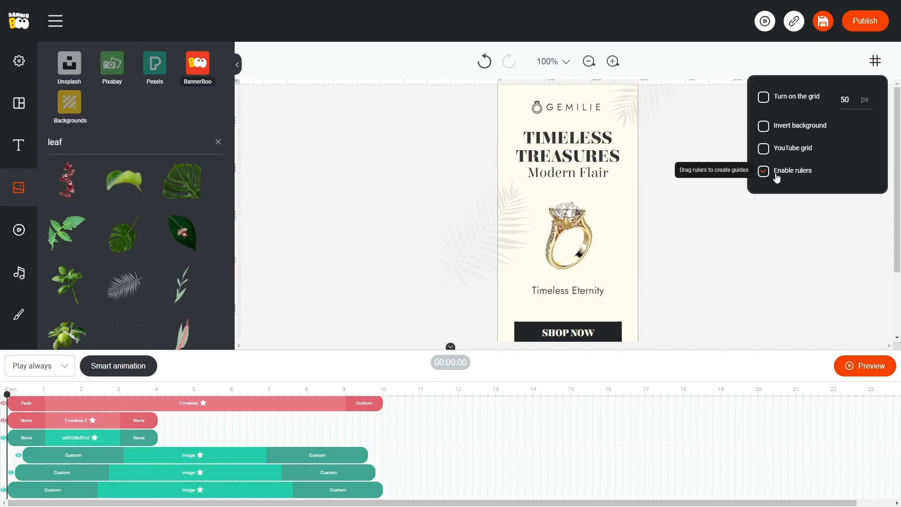
click(241, 201)
click(243, 270)
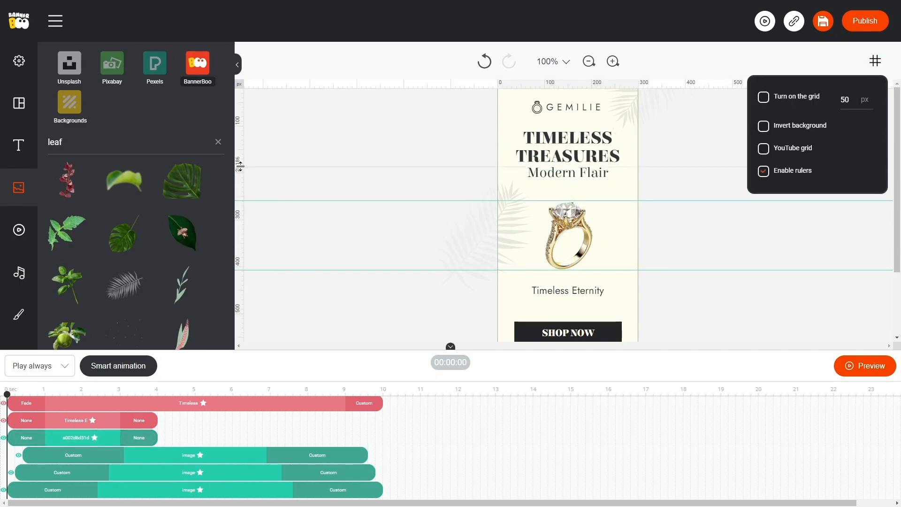
click(570, 94)
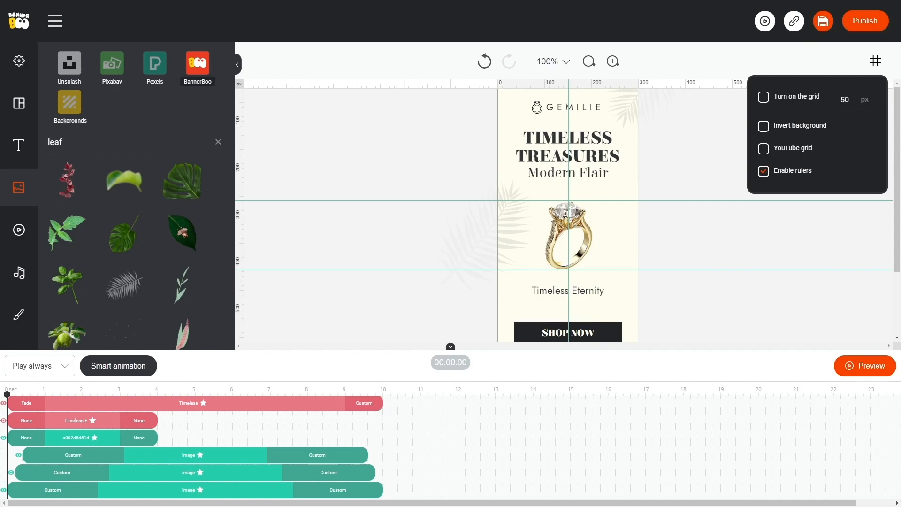
Enlarge the canvas area and place a horizontal guide below the banner at about 710 px.
drag(669, 347, 670, 436)
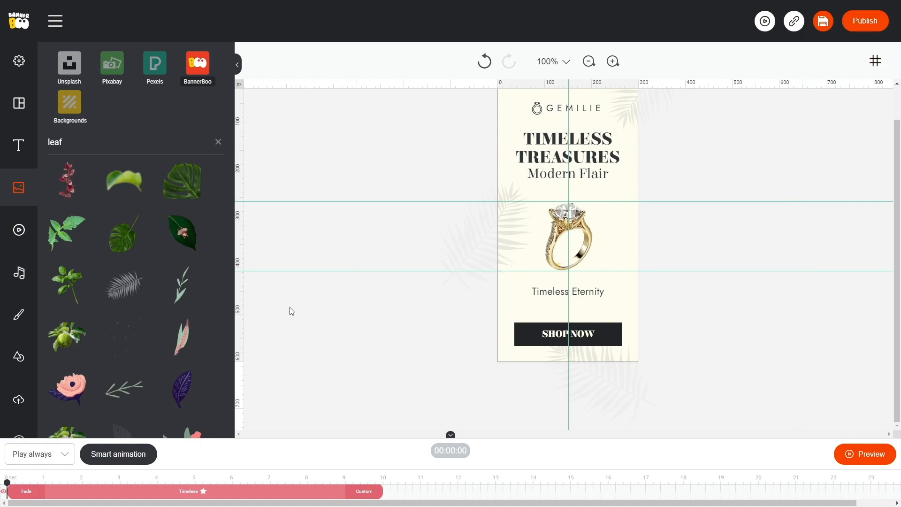
drag(239, 316, 256, 429)
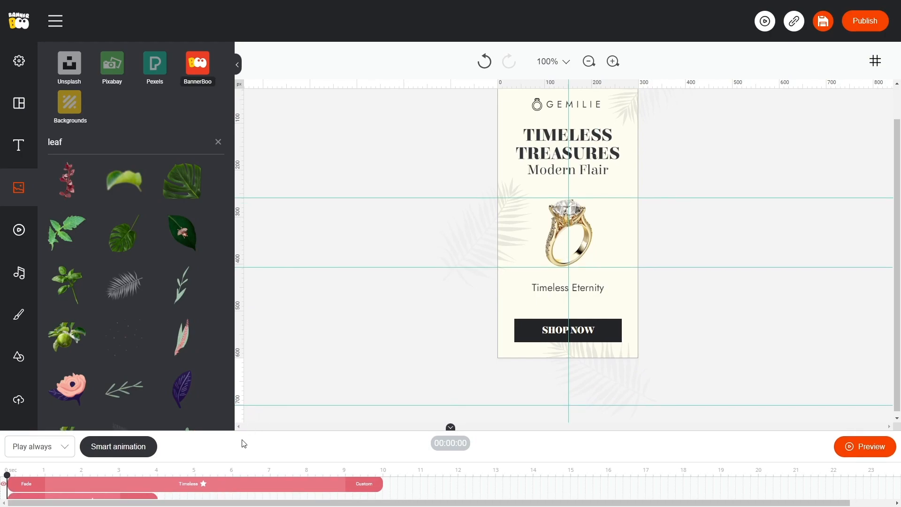
scroll(182, 476, down, 1)
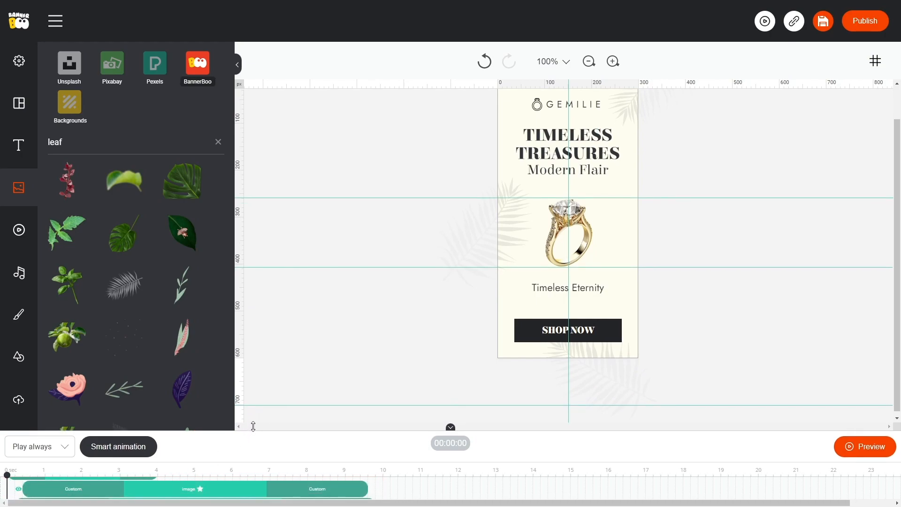
drag(253, 427, 256, 403)
scroll(338, 302, down, 2)
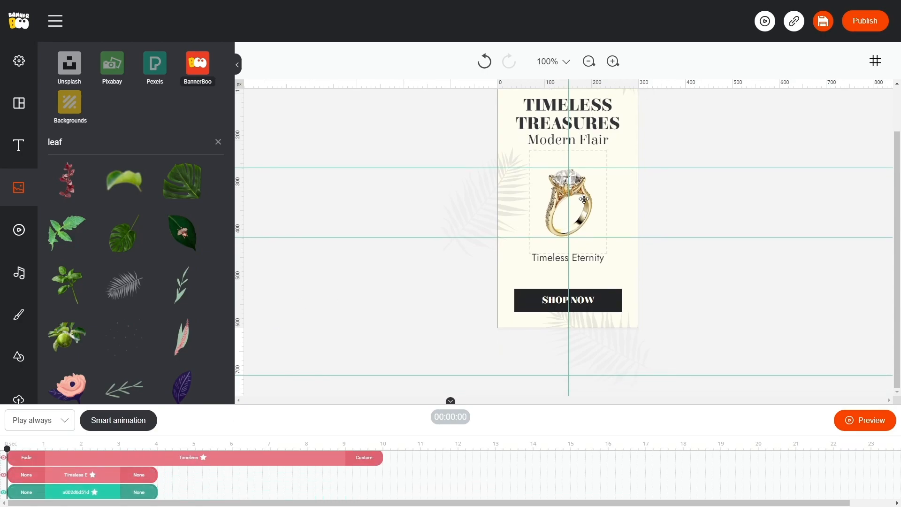
Start a custom entrance animation for the ring and set its origin to X 50 % and Y 200 %.
click(567, 202)
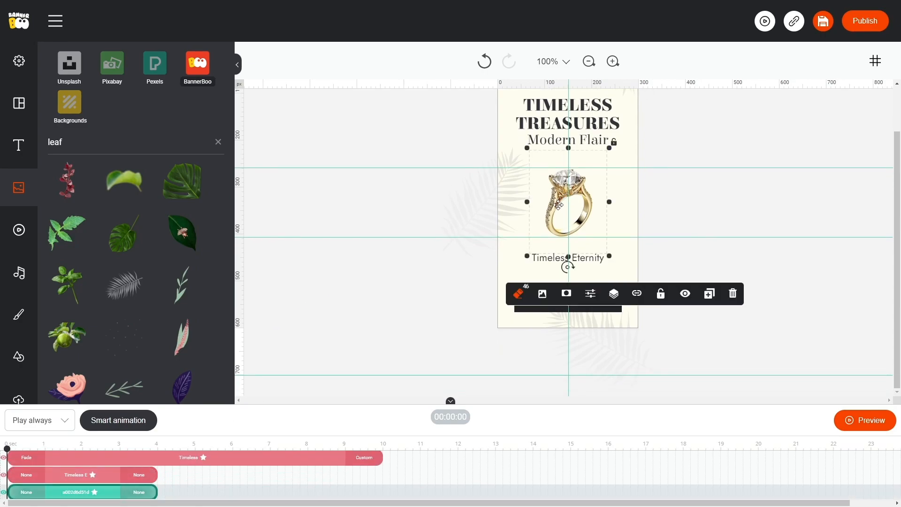
click(32, 495)
click(57, 449)
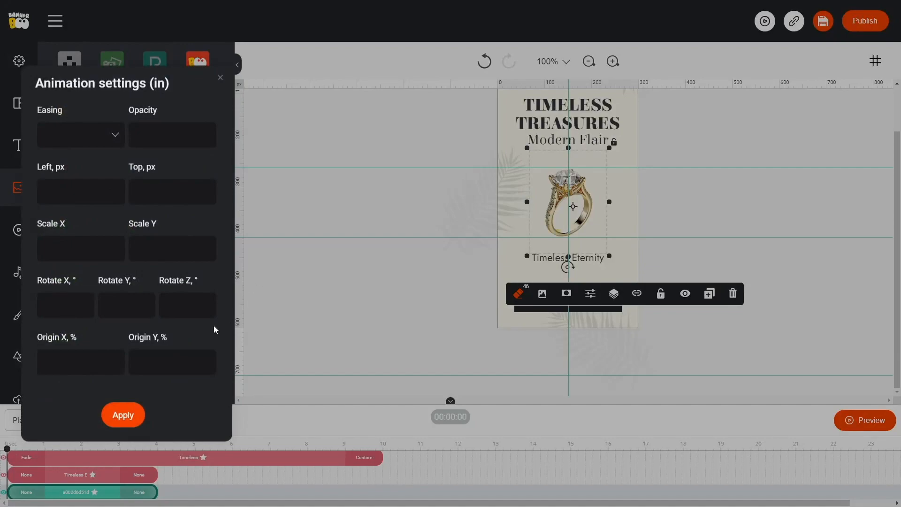
click(109, 367)
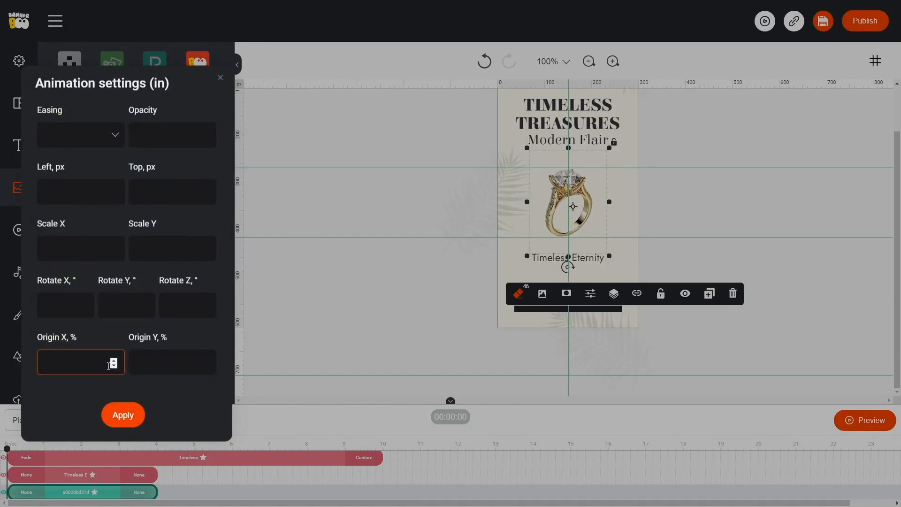
click(168, 364)
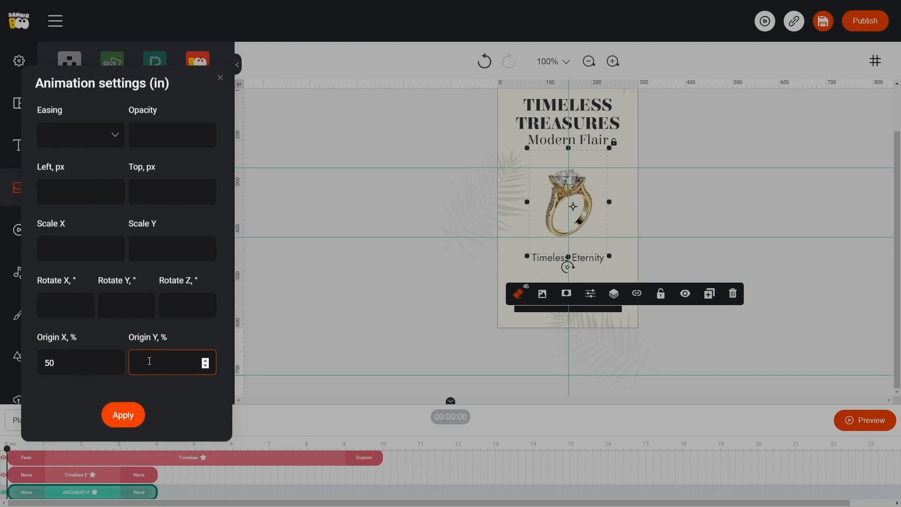
click(88, 360)
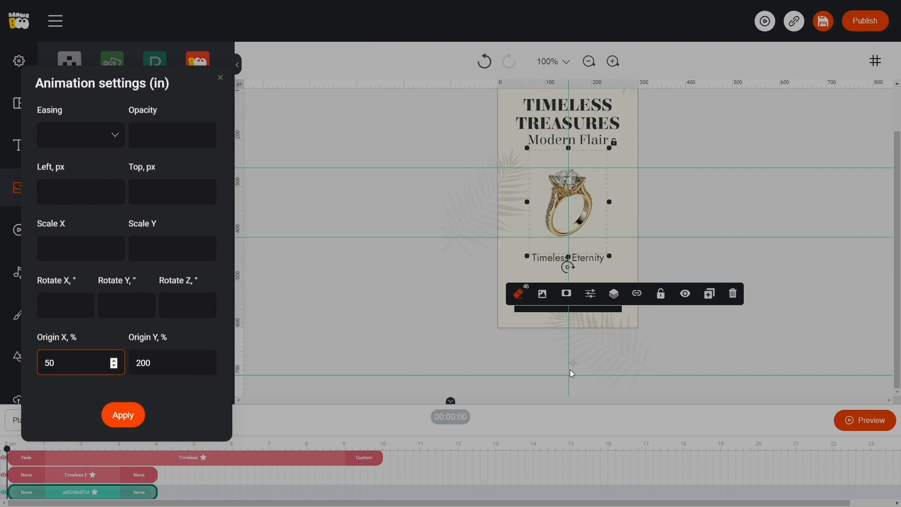
Set the origin of the ring's entrance animation to X 45 % and Y 212 %.
drag(71, 367, 38, 370)
click(161, 361)
click(50, 363)
click(185, 361)
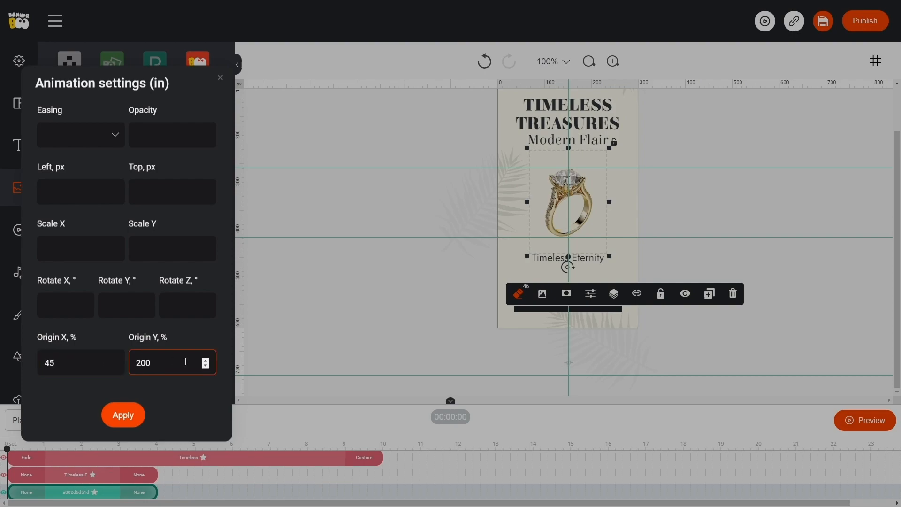
key(ctrl+a)
text(210)
Give the ring's entrance animation a Z rotation of 50° with ease-out easing and apply it.
click(168, 300)
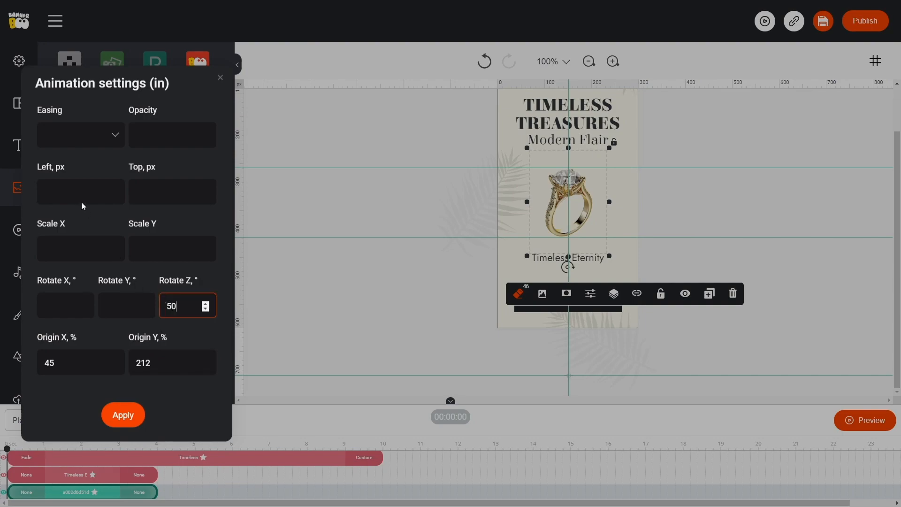
click(82, 135)
click(83, 218)
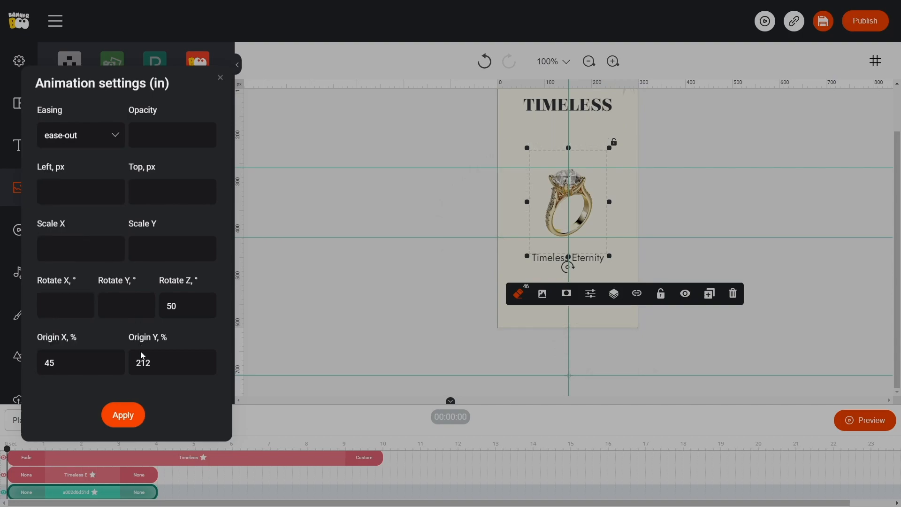
click(123, 415)
click(27, 492)
click(28, 332)
click(123, 415)
Create and apply a custom exit animation for the ring with origin X 45 %, a Z rotation of -50° and an easing.
click(139, 491)
click(169, 446)
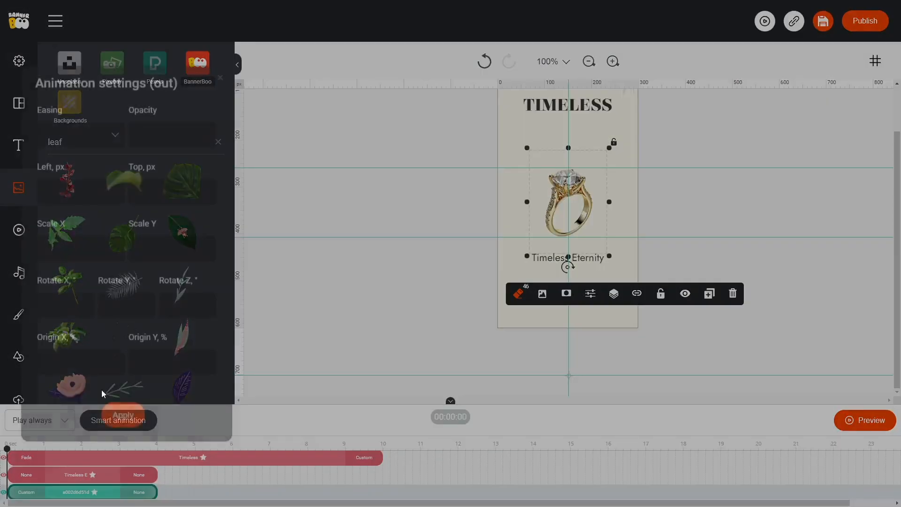
click(85, 365)
text(45)
click(177, 360)
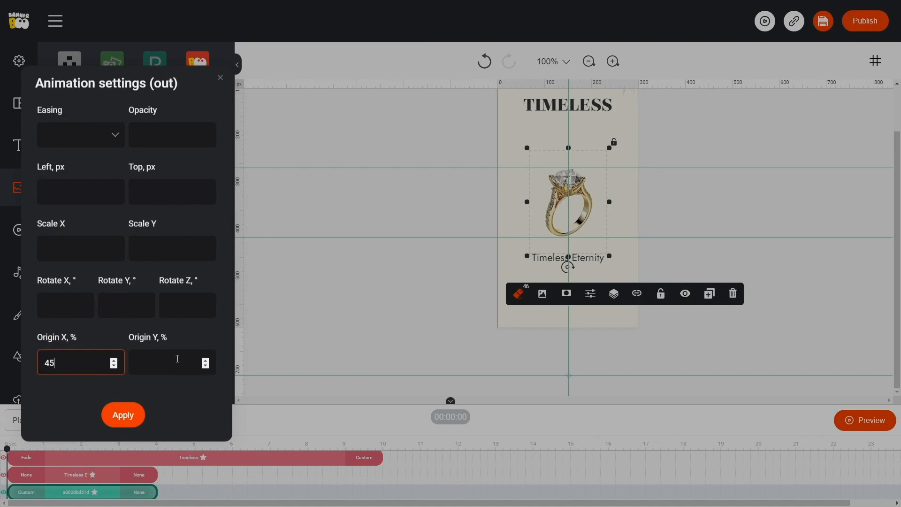
click(180, 306)
text(-50)
click(80, 135)
click(52, 176)
click(123, 415)
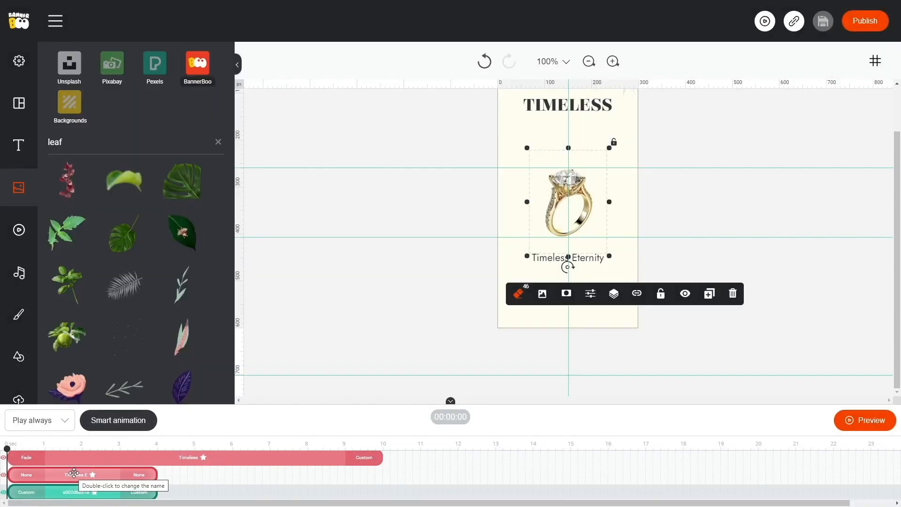
Start a custom entrance animation for the Timeless Eternity caption and set its origin to X 47 % and Y 830 %.
click(29, 475)
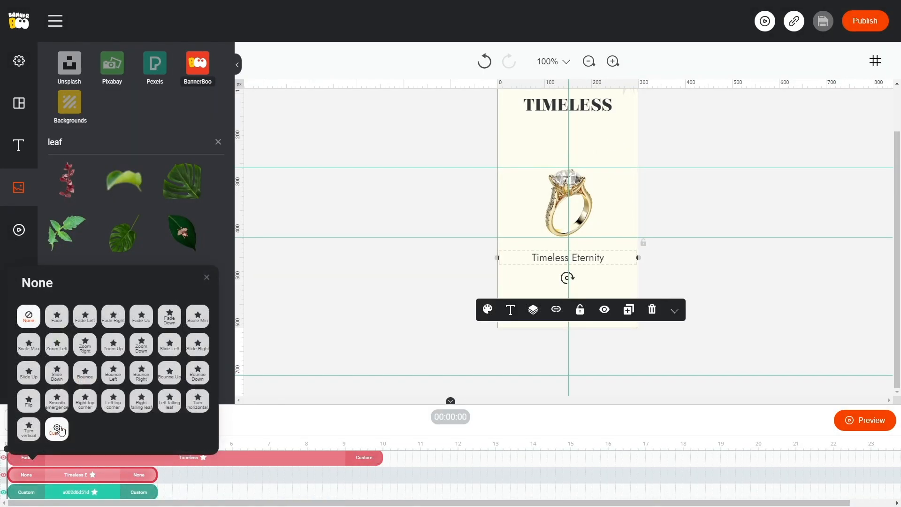
click(58, 429)
click(87, 363)
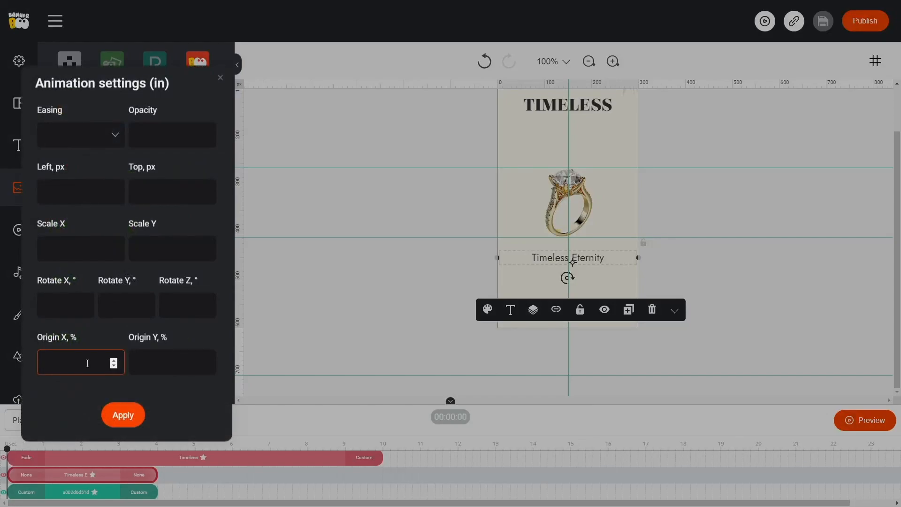
click(174, 363)
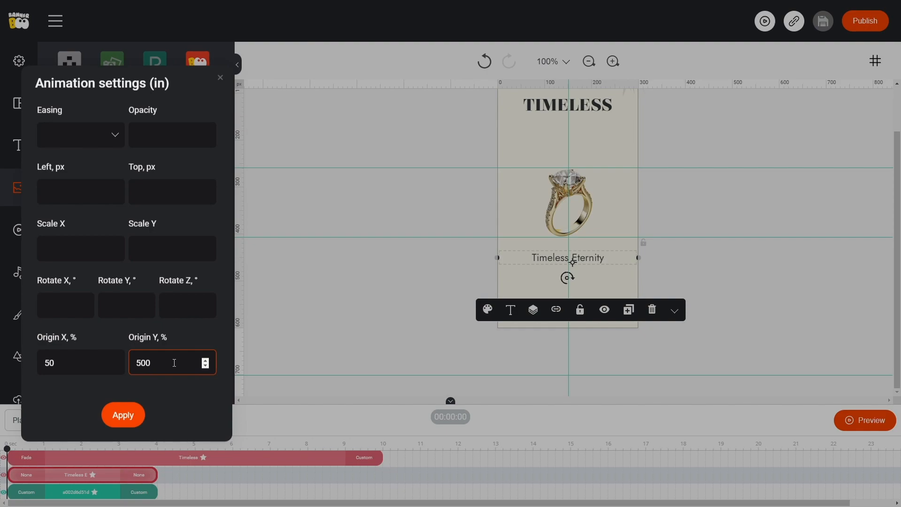
text(500)
key(BackSpace)
key(BackSpace)
key(BackSpace)
text(1000)
key(ctrl+a)
text(700)
key(ctrl+a)
text(800)
click(80, 364)
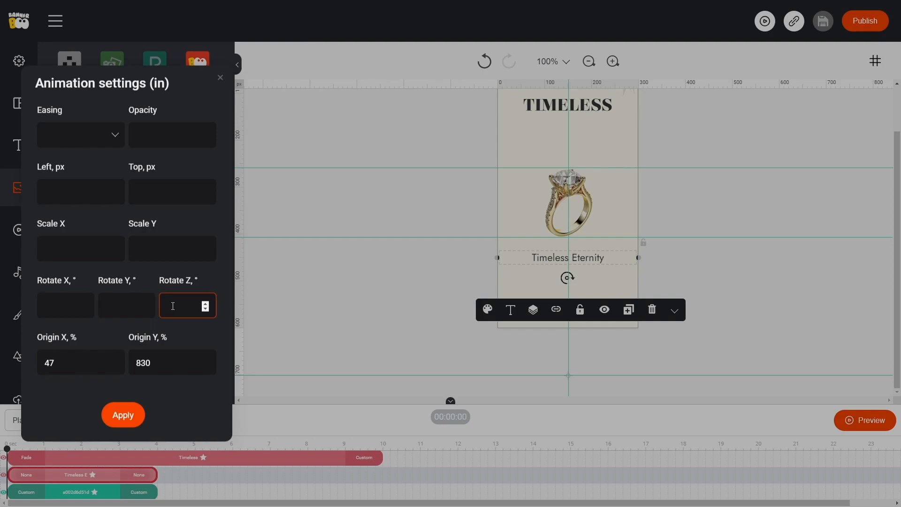
Give the caption's entrance a Z rotation of -50° with ease-out easing and apply it.
click(89, 136)
click(85, 217)
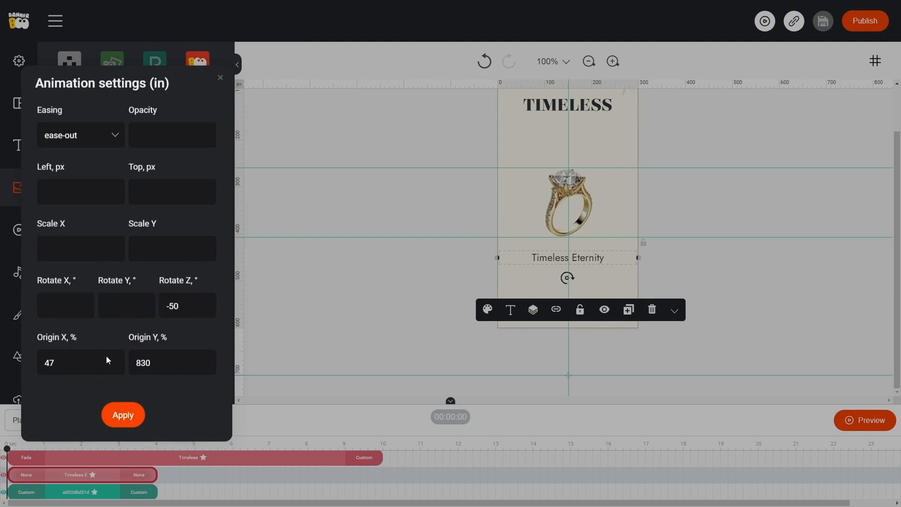
click(122, 420)
Create a custom exit animation for the caption with origin X 47 % and Y 830 %, Z rotation 50° and ease-in easing.
click(75, 365)
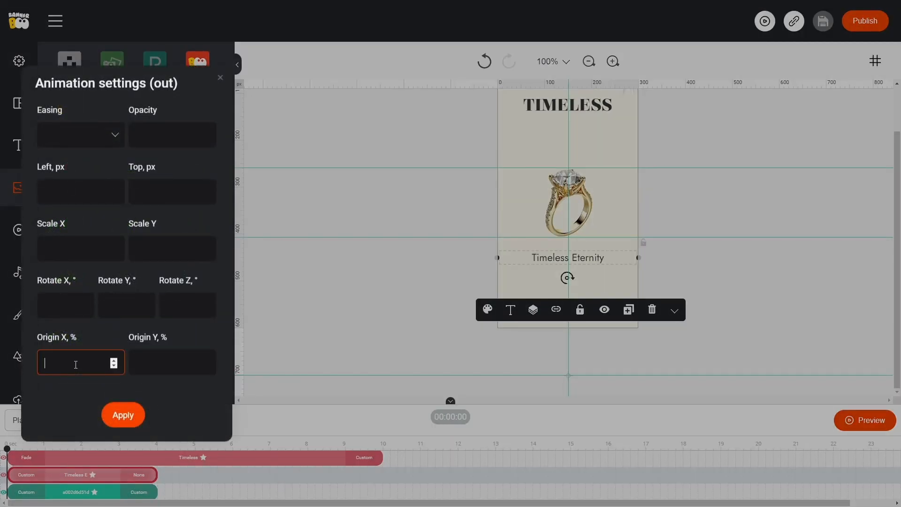
click(148, 358)
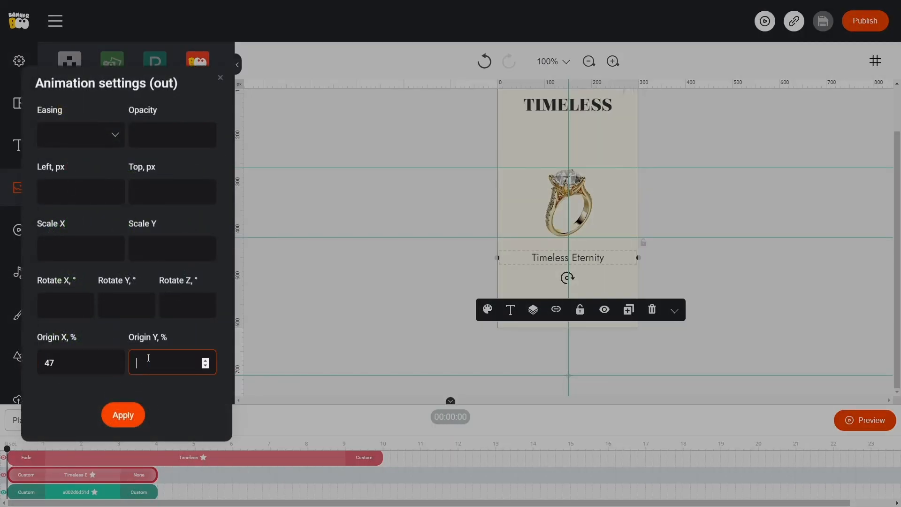
click(176, 308)
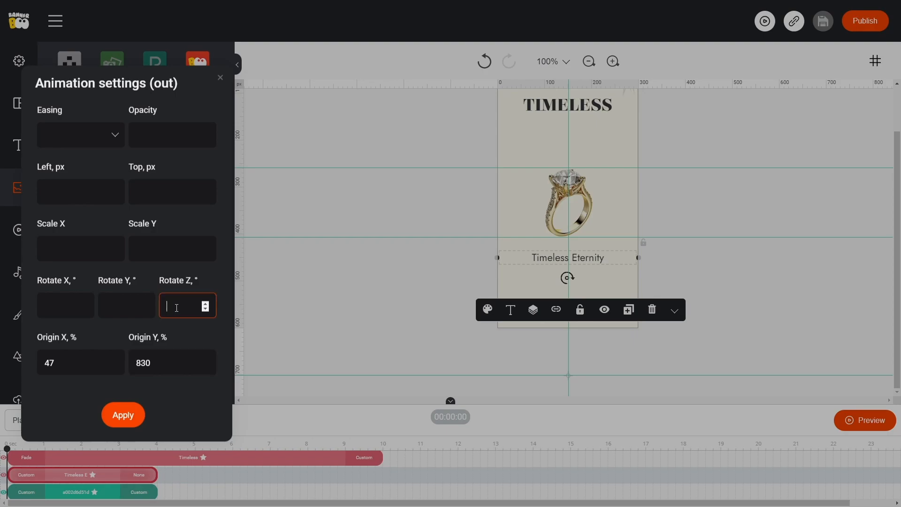
click(78, 134)
click(79, 186)
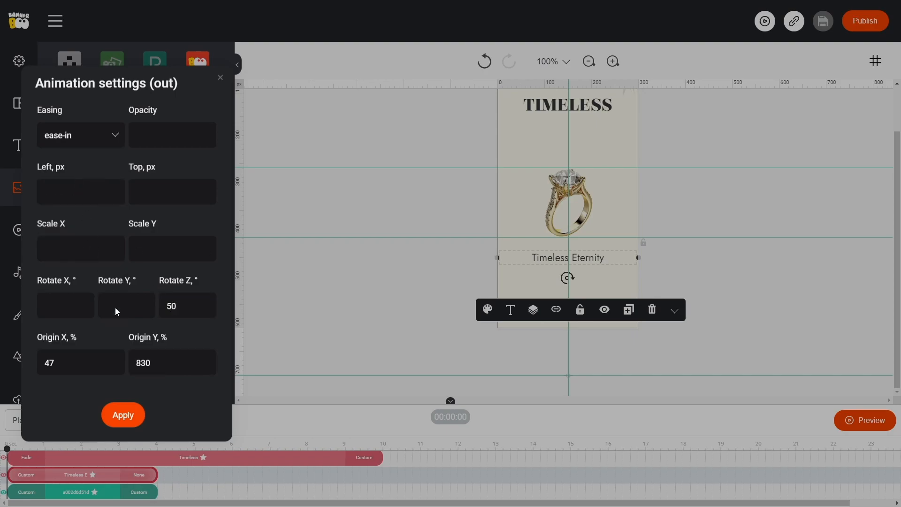
click(122, 415)
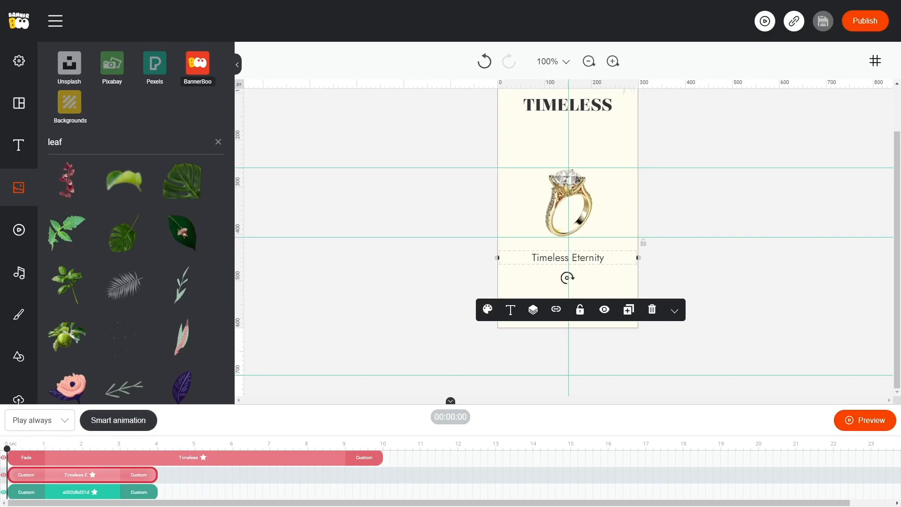
Preview the banner animation, stop it, and enlarge the timeline area to examine the layers.
click(865, 420)
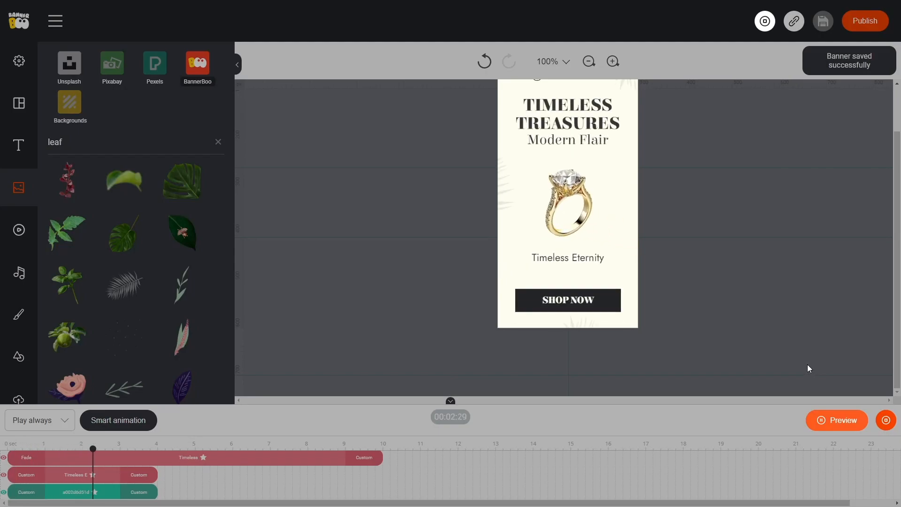
click(886, 421)
drag(371, 404, 369, 286)
scroll(368, 366, up, 1)
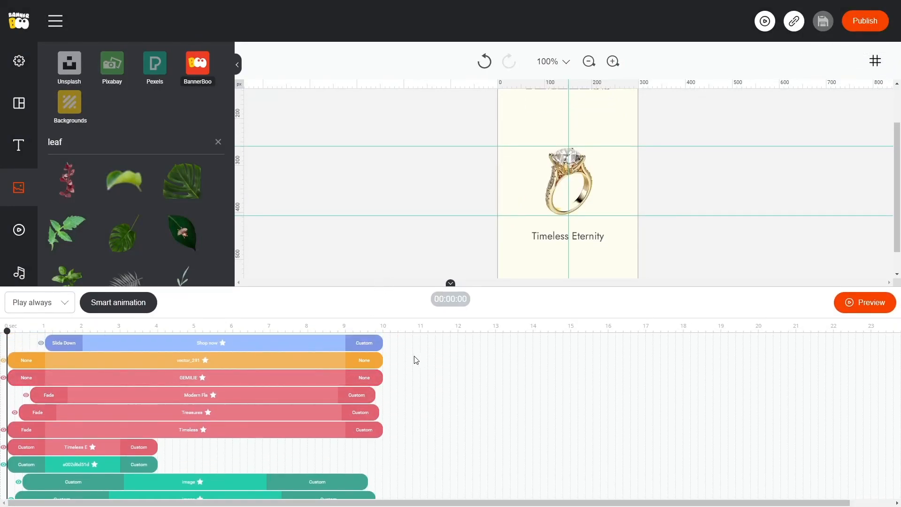
Duplicate the Timeless Eternity caption three times, placing each copy exactly over the original, and enlarge the timeline.
click(560, 240)
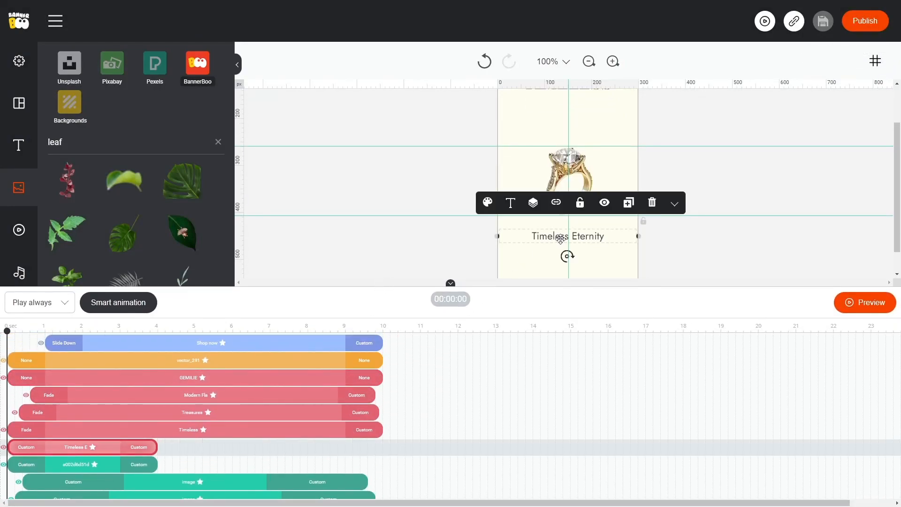
click(627, 203)
mouse_move(587, 248)
mouse_down()
mouse_move(578, 238)
mouse_move(581, 248)
mouse_up()
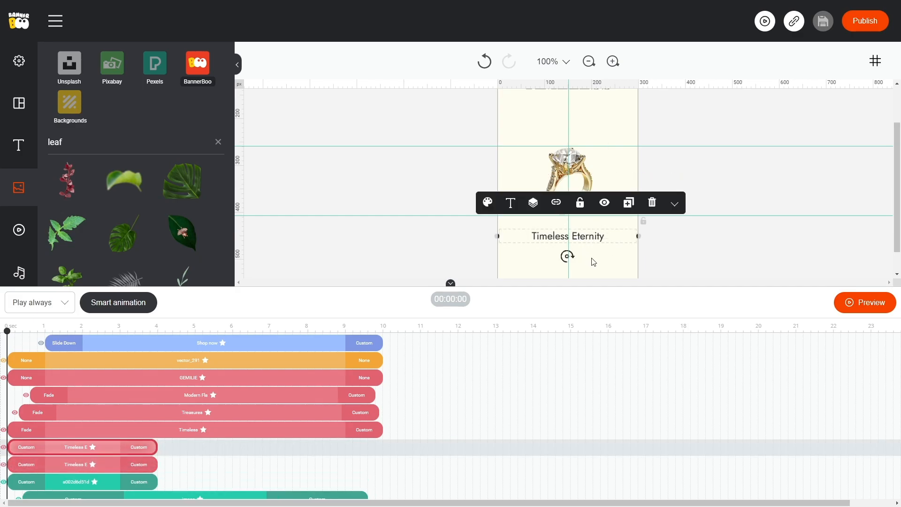
click(635, 207)
drag(596, 250, 584, 236)
click(629, 203)
drag(415, 284, 414, 254)
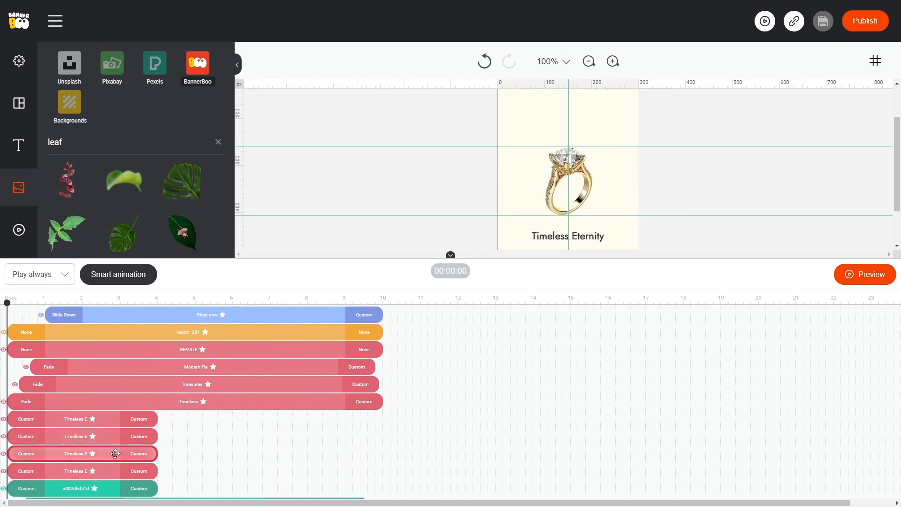
Stagger the three caption copies on the timeline to start at about 1.4, 3.3 and 4.5 seconds.
drag(107, 454, 160, 453)
drag(102, 436, 226, 438)
drag(105, 418, 274, 418)
Add a fourth caption copy over the original and move it on the timeline to run from about 6 to 10 seconds.
click(282, 302)
click(607, 234)
click(627, 202)
drag(596, 245, 586, 236)
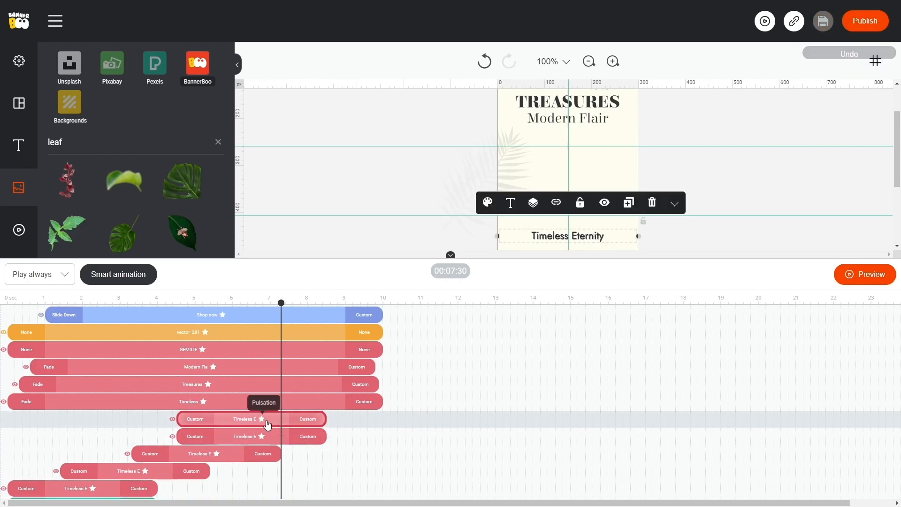
drag(267, 423, 97, 421)
click(59, 301)
drag(58, 301, 51, 300)
drag(107, 420, 332, 420)
Duplicate the ring image four times, stacking each copy exactly over the original.
scroll(240, 466, down, 1)
click(104, 485)
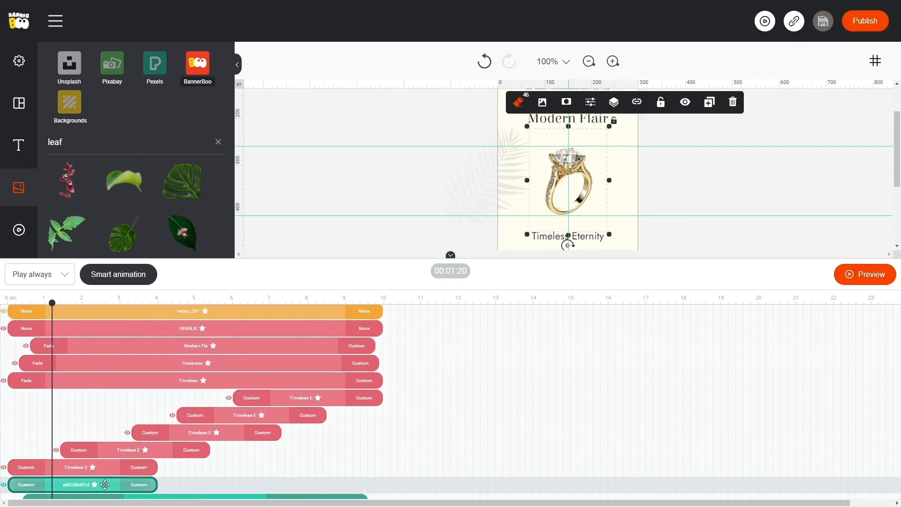
click(709, 104)
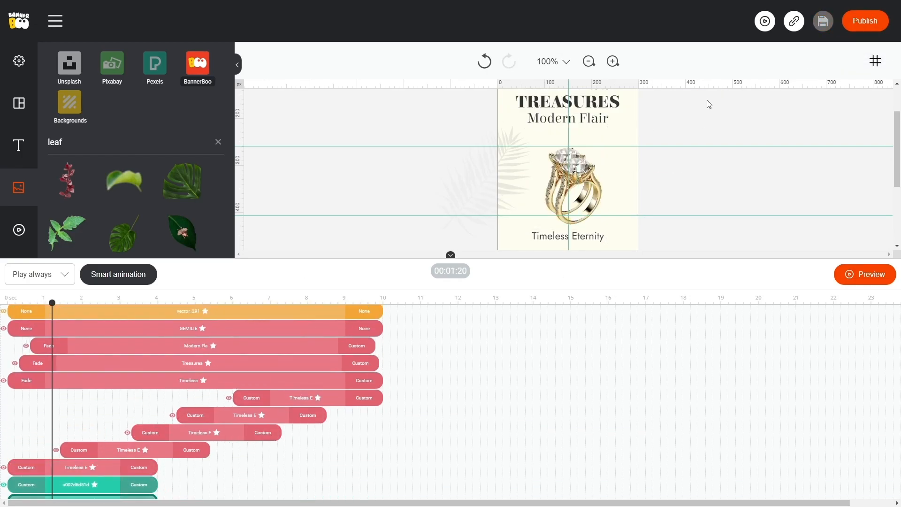
mouse_move(583, 176)
mouse_down()
mouse_move(578, 166)
mouse_move(580, 175)
mouse_up()
click(709, 105)
click(671, 164)
click(600, 187)
click(709, 102)
Place three ring copies beneath their matching captions on the timeline, starting at about 6, 4.5 and 1.4 seconds.
scroll(117, 436, down, 1)
drag(109, 438, 335, 369)
drag(109, 454, 278, 402)
drag(108, 471, 161, 454)
scroll(160, 450, down, 1)
click(129, 436)
key(Delete)
scroll(331, 401, up, 1)
key(ctrl+z)
Move the remaining ring copy beneath the third caption on the timeline, starting at about 3.3 seconds.
drag(111, 484, 234, 432)
Set the entrance animation of the first caption and the first ring to None.
click(29, 484)
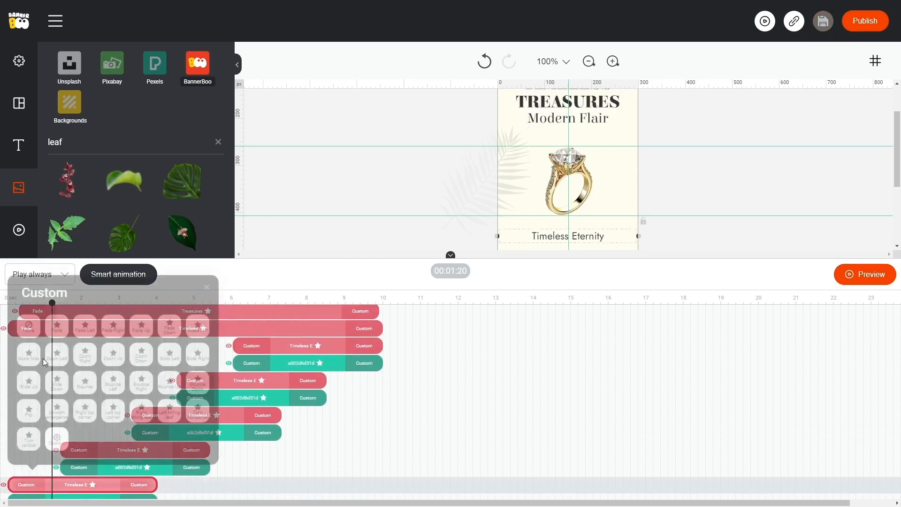
scroll(32, 458, down, 1)
click(32, 459)
scroll(382, 439, up, 2)
scroll(383, 438, down, 2)
scroll(382, 439, up, 1)
Set the exit animation of the last caption and ring copies to None and shrink their exit segments to the minimum.
click(364, 346)
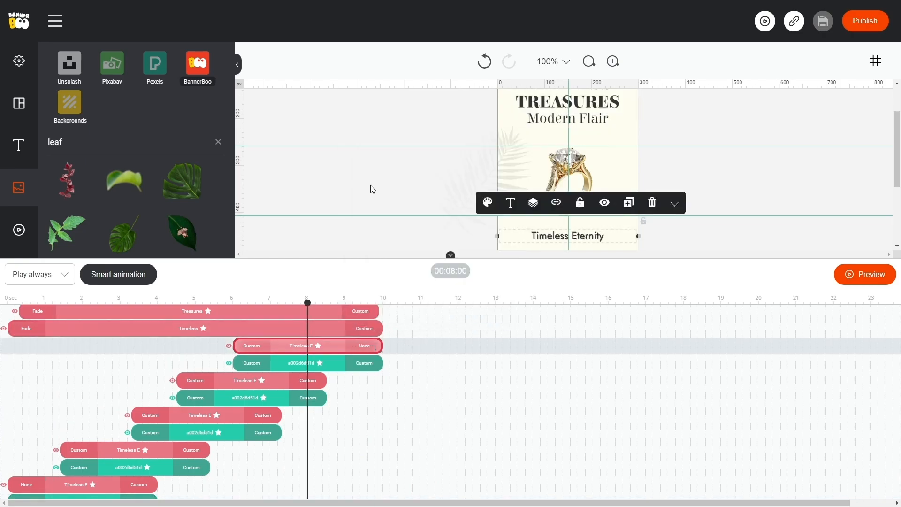
click(369, 188)
click(366, 363)
click(369, 204)
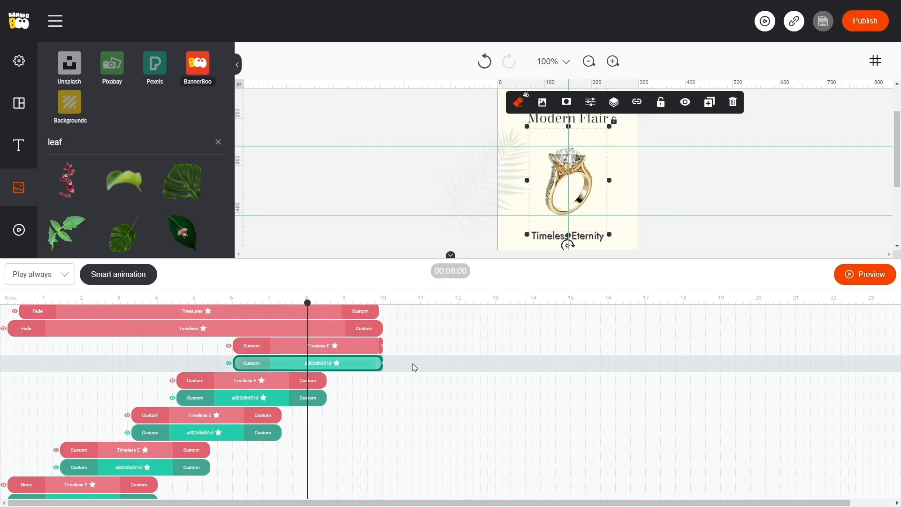
Shrink the entrance segments of the first caption and ring to the minimum and trim both clips to end at about 1.8 seconds.
scroll(226, 403, down, 2)
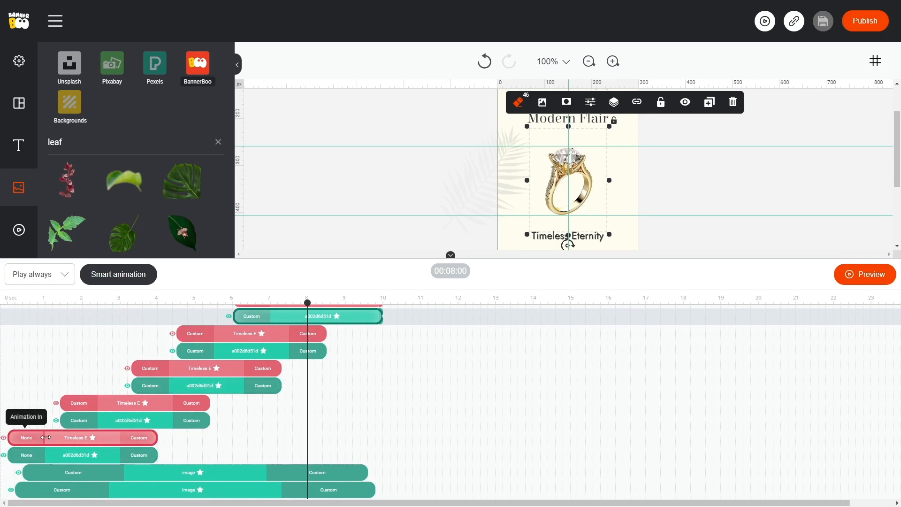
click(47, 456)
drag(47, 457, 12, 457)
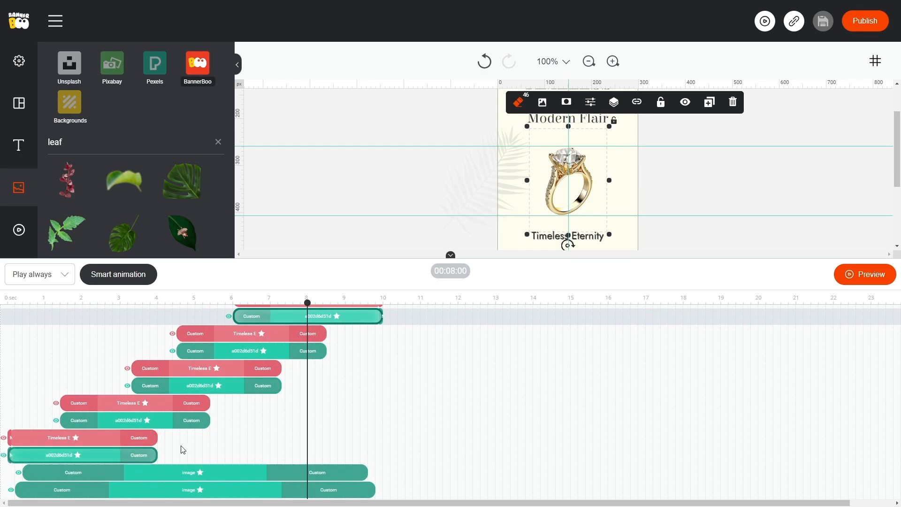
drag(158, 439, 68, 439)
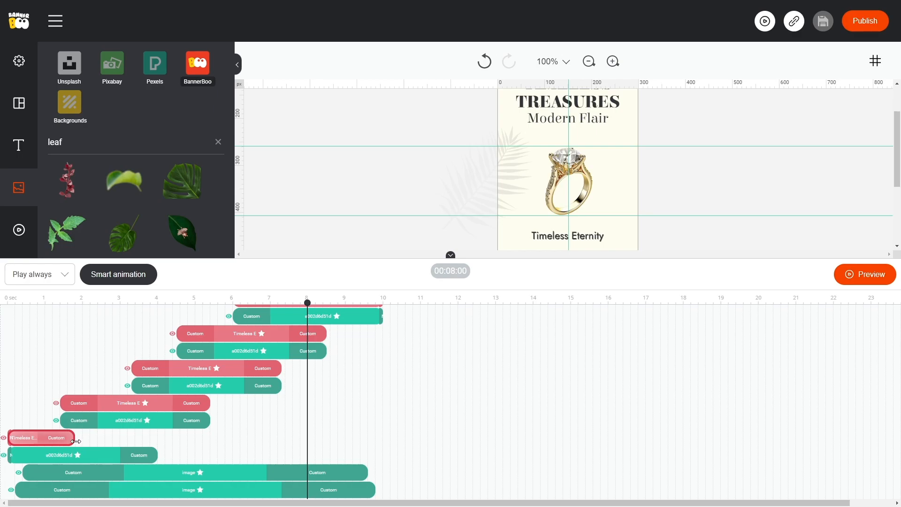
drag(157, 456, 89, 457)
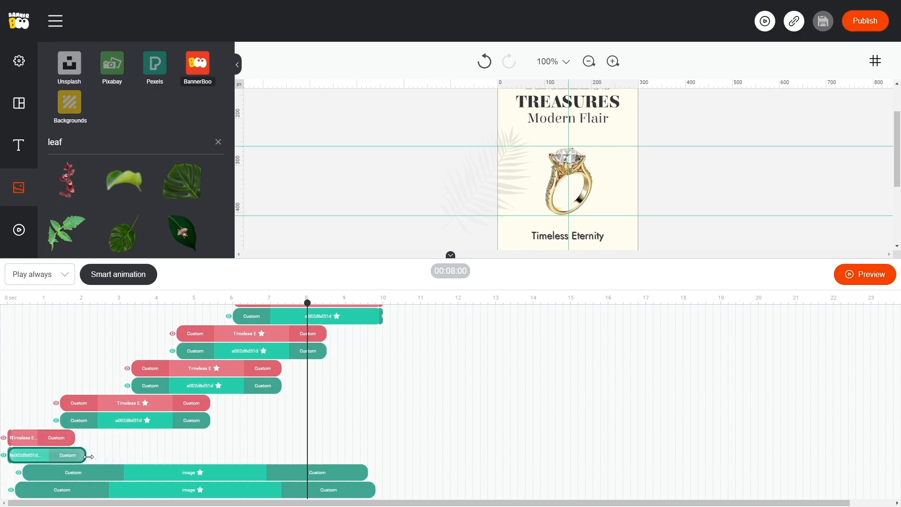
Trim the last caption and ring clips to start at about 8.3 seconds.
scroll(282, 393, up, 2)
drag(234, 394, 321, 396)
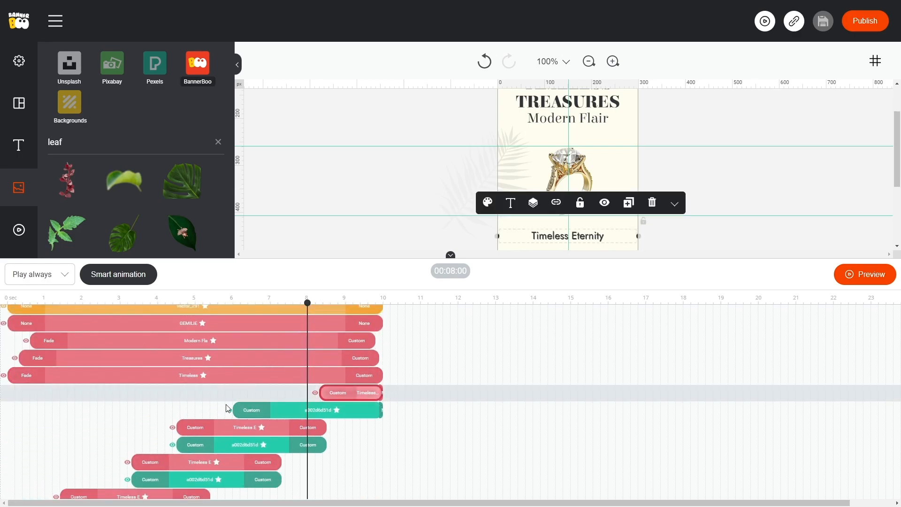
drag(232, 406, 318, 406)
Retime the second caption and ring to run from about 1.1 to 4.2 seconds and shift the fourth pair to end at about 9 seconds.
scroll(235, 423, down, 2)
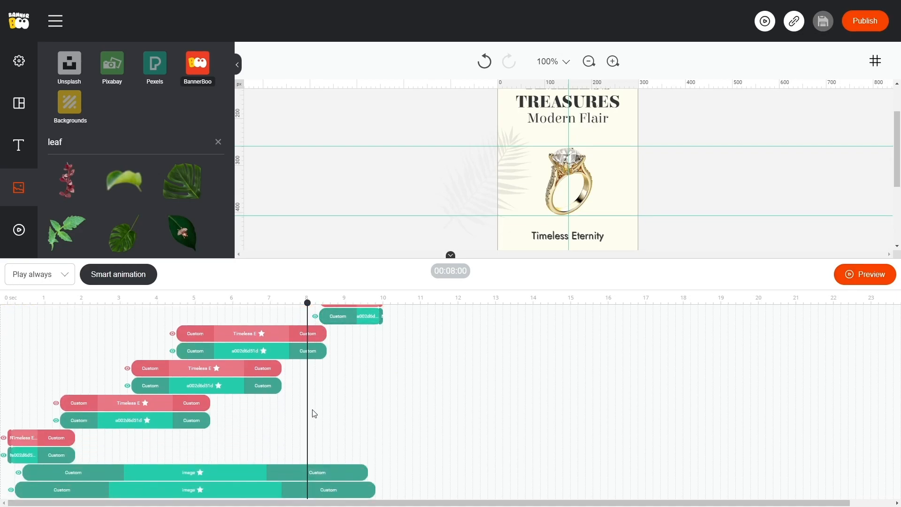
scroll(188, 442, up, 1)
click(157, 452)
mouse_move(163, 452)
mouse_down()
mouse_move(168, 468)
mouse_move(154, 467)
mouse_move(171, 450)
mouse_move(155, 450)
mouse_up()
drag(258, 381, 276, 381)
drag(275, 398, 293, 398)
click(294, 398)
drag(163, 449, 159, 449)
drag(163, 468, 167, 450)
drag(201, 468, 166, 468)
Trim the starts of the fourth caption and ring clips to about 5.8 seconds.
drag(193, 380, 219, 380)
drag(194, 398, 224, 398)
drag(220, 380, 224, 380)
Trim the third caption and ring clips to run from about 3.4 to 6.5 seconds.
drag(284, 415, 254, 415)
drag(283, 432, 254, 432)
drag(189, 416, 193, 416)
drag(190, 432, 193, 432)
drag(256, 415, 252, 415)
drag(255, 432, 252, 432)
Fine-tune the third pair's end to about 6.6 seconds and the fourth pair's start to about 5.9 seconds.
drag(226, 397, 230, 397)
drag(252, 416, 256, 432)
click(236, 398)
click(232, 395)
drag(233, 380, 230, 380)
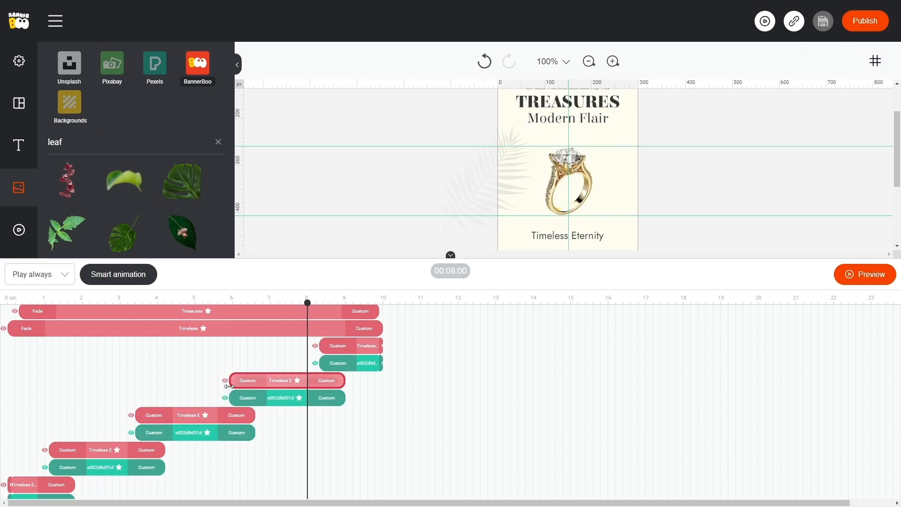
Move the playhead to 4.70 seconds and reduce the timeline's height to enlarge the canvas area.
click(184, 297)
drag(324, 258, 323, 353)
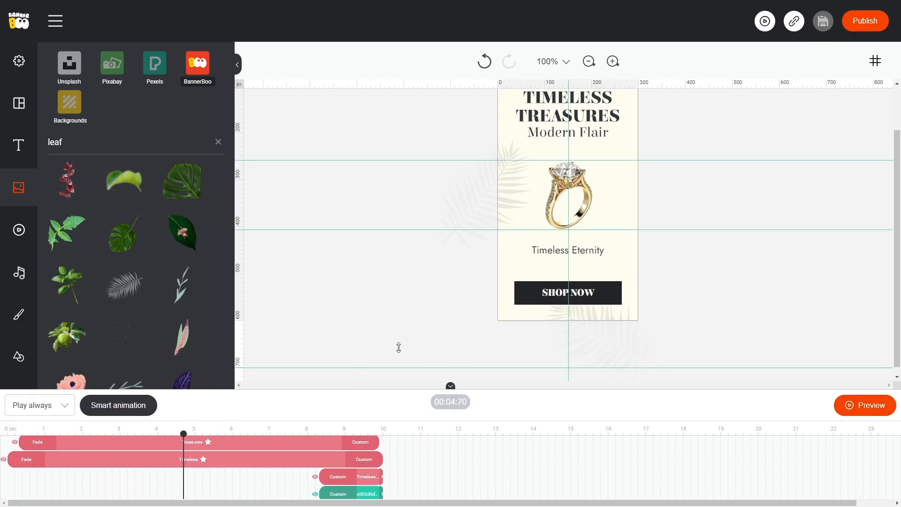
Preview the animation, and at 2.70 seconds replace the second pair's gold ring with the uploaded silver ring image.
click(860, 399)
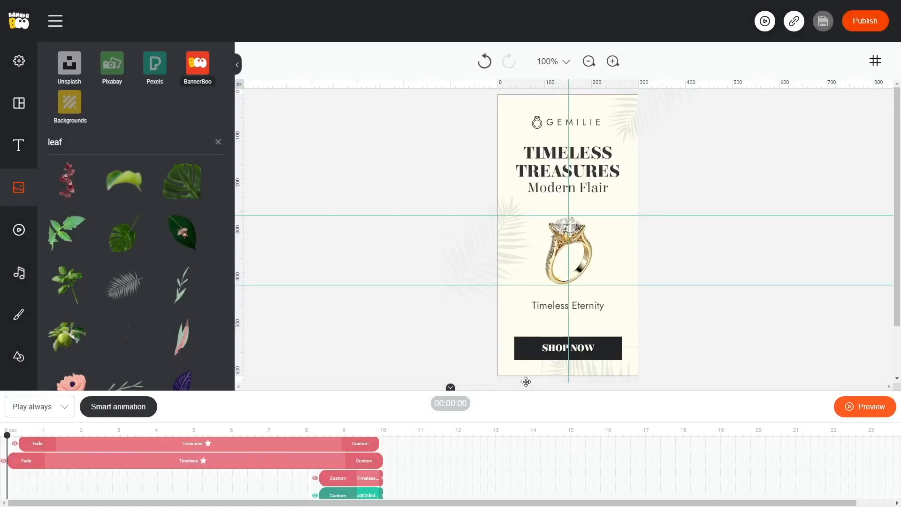
drag(365, 389, 350, 356)
click(107, 294)
scroll(188, 445, down, 2)
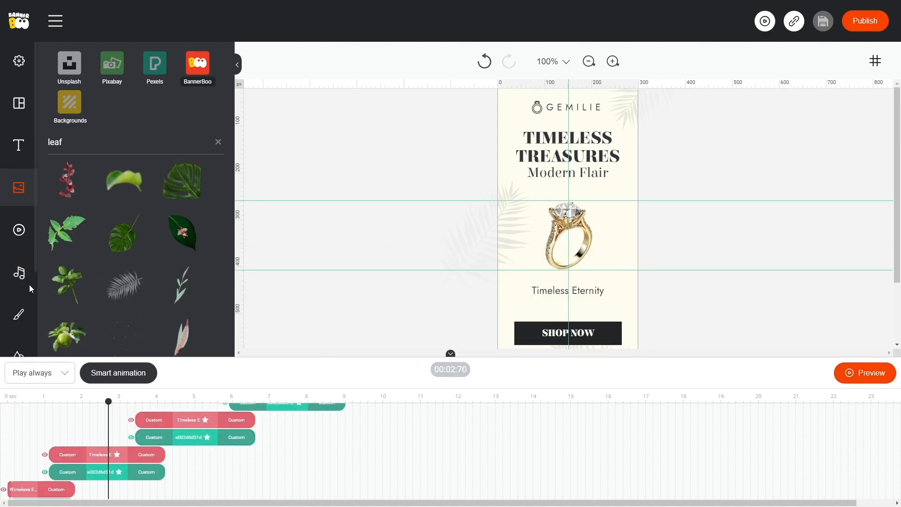
scroll(28, 291, down, 2)
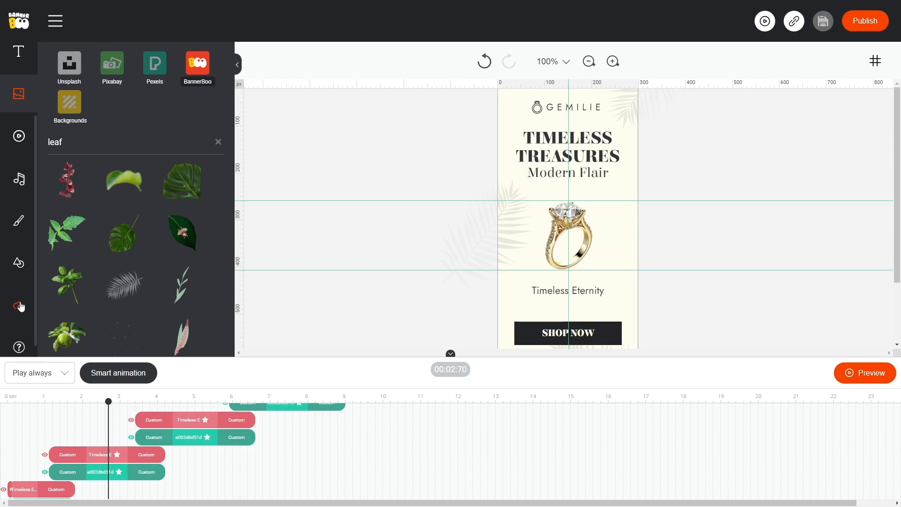
click(19, 306)
scroll(161, 237, down, 1)
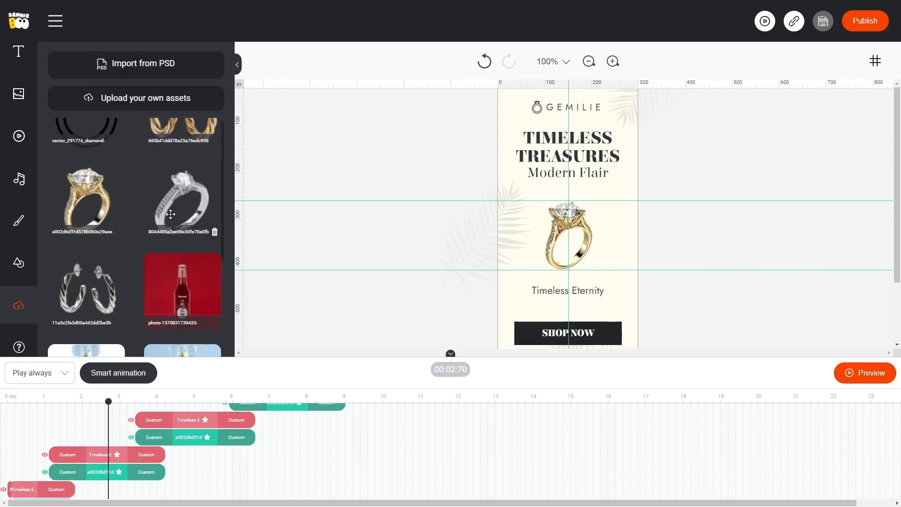
drag(172, 213, 559, 243)
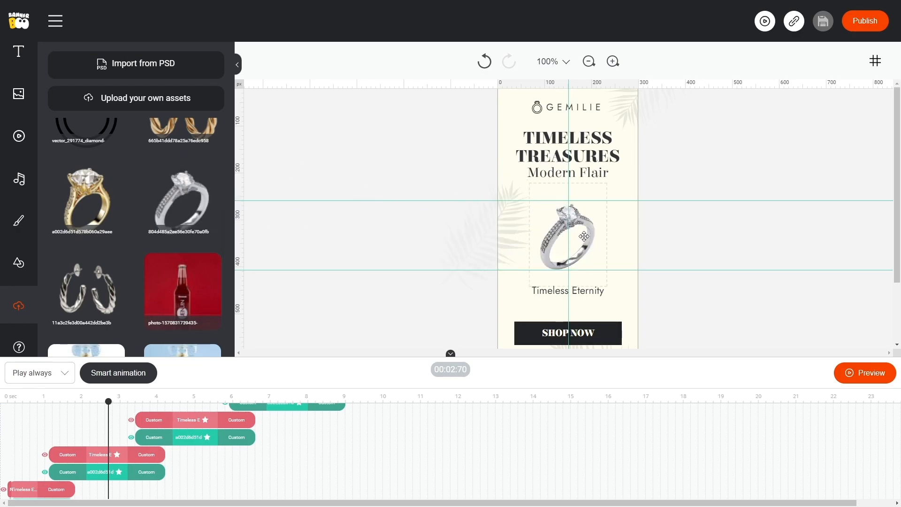
Nudge the silver ring up by about 5 pixels to align it with the guides.
click(585, 237)
key(Up)
key(Up)
key(Up)
key(Up)
key(Up)
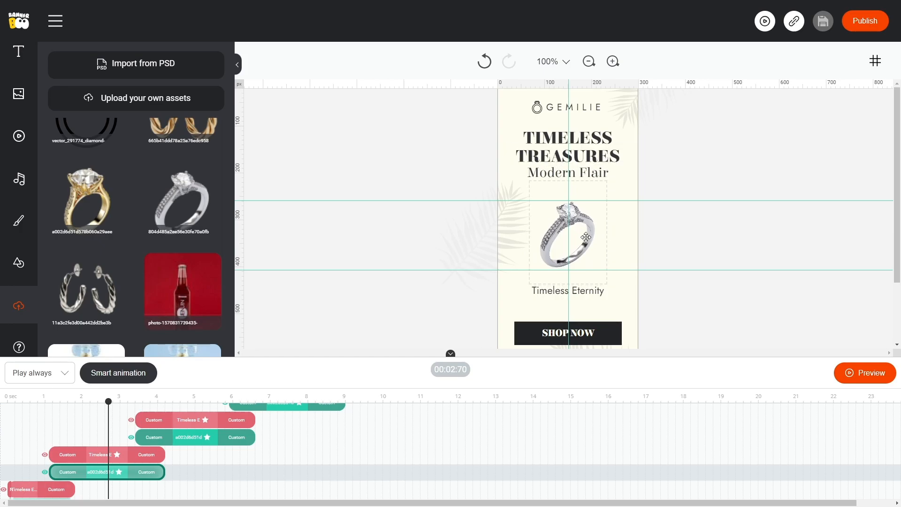
Set the vertical origin of the silver ring's custom entrance animation to 214%.
drag(551, 358, 520, 468)
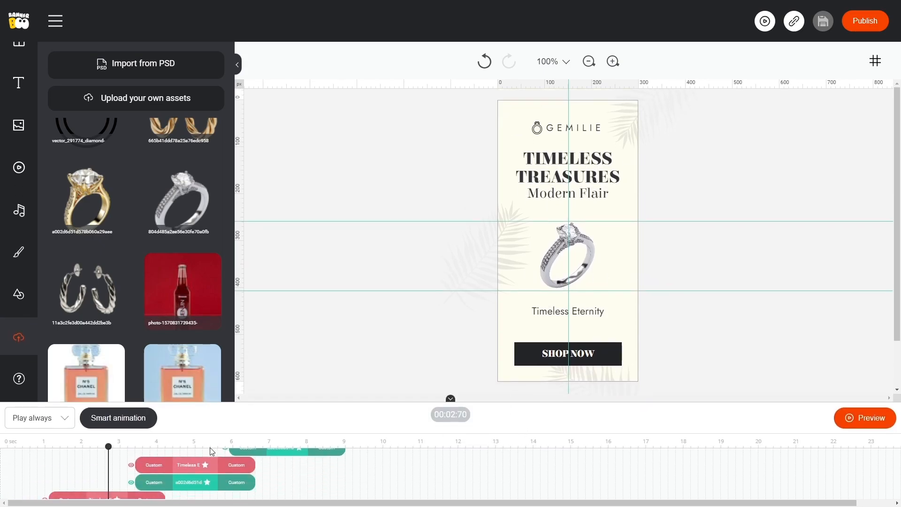
scroll(460, 320, down, 2)
scroll(155, 474, down, 1)
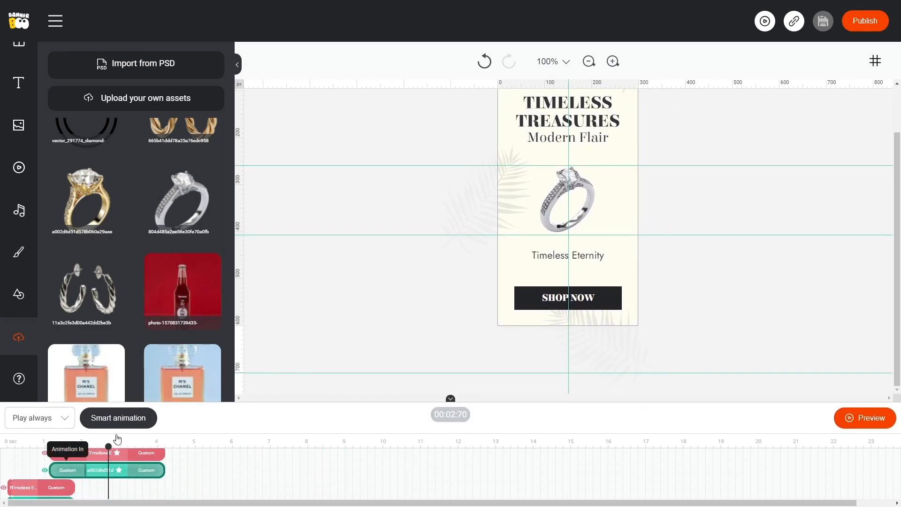
click(68, 469)
click(98, 424)
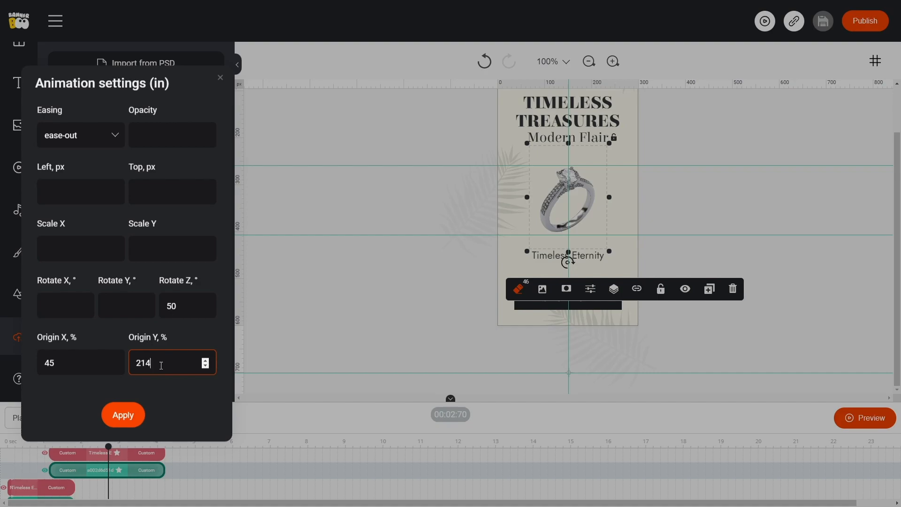
click(124, 415)
Set the vertical origin of the silver ring's custom exit animation to 212%.
click(141, 476)
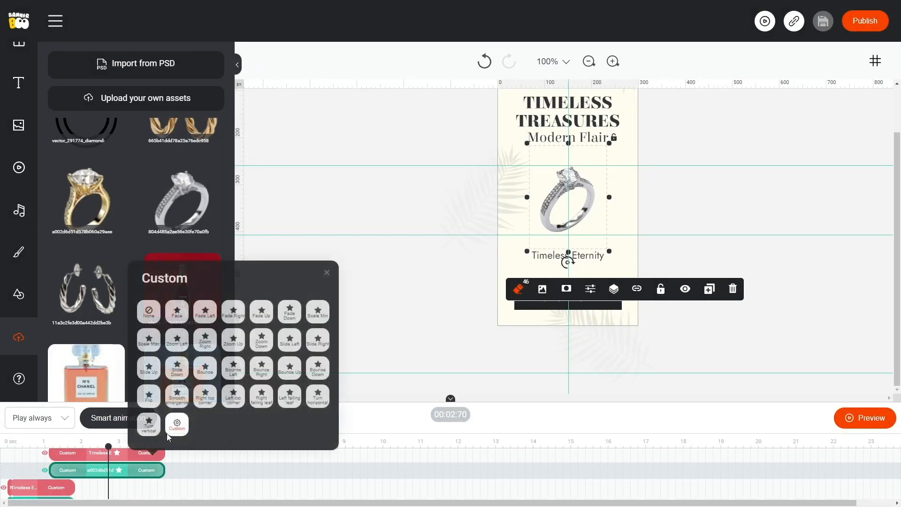
click(173, 420)
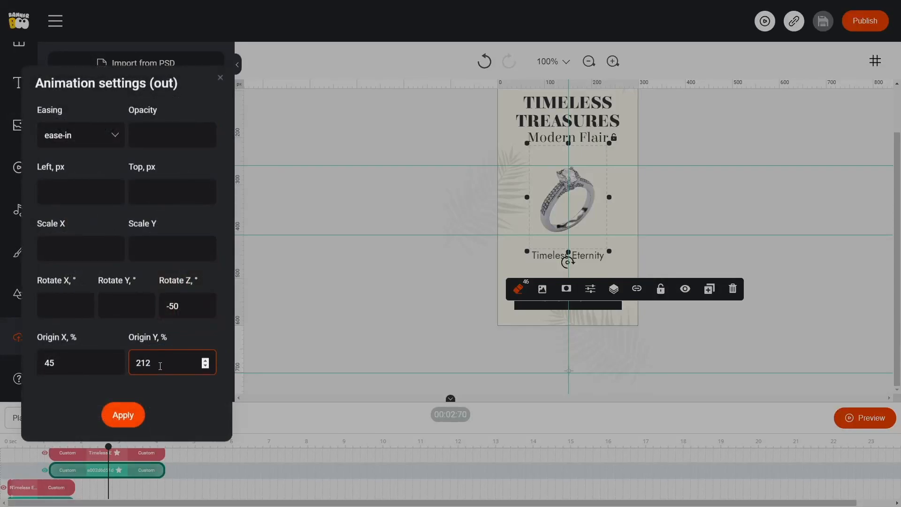
click(125, 416)
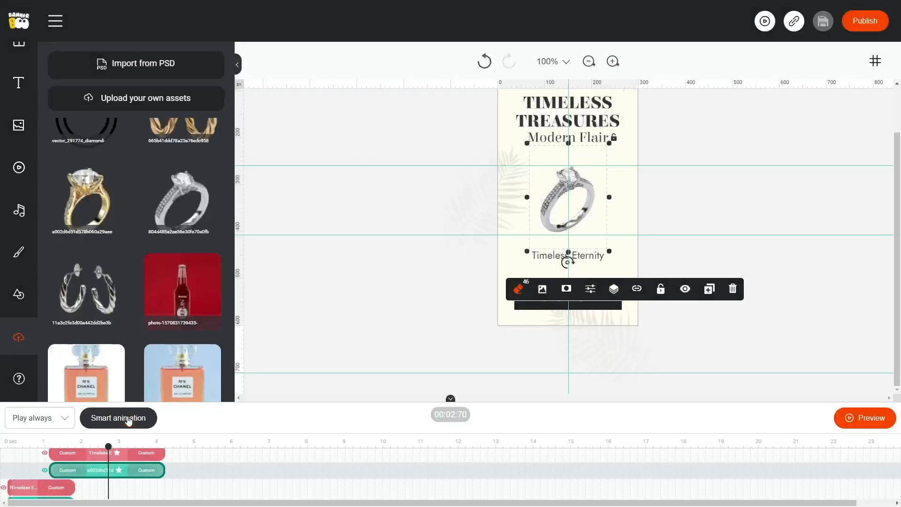
At 5.09 seconds replace the third pair's ring with the uploaded silver hoop earrings and adjust their custom entrance origin.
click(199, 444)
drag(87, 288, 579, 215)
click(154, 482)
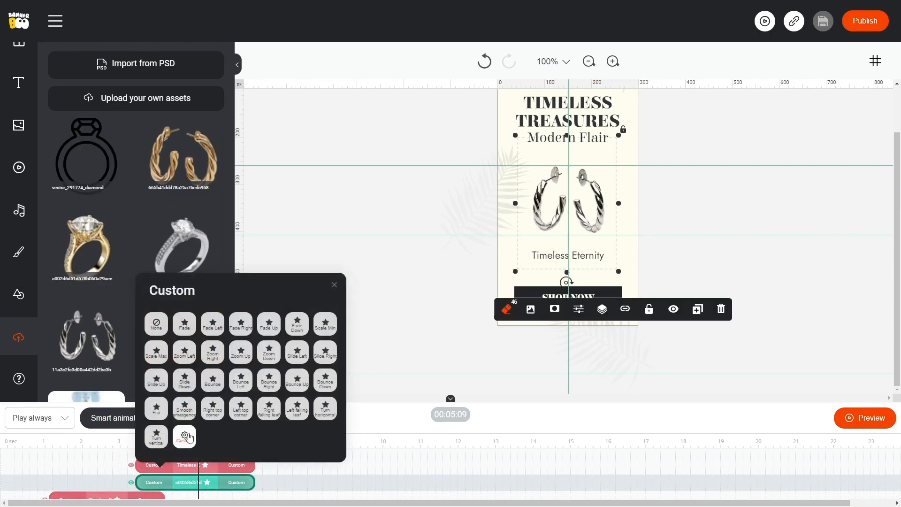
click(183, 435)
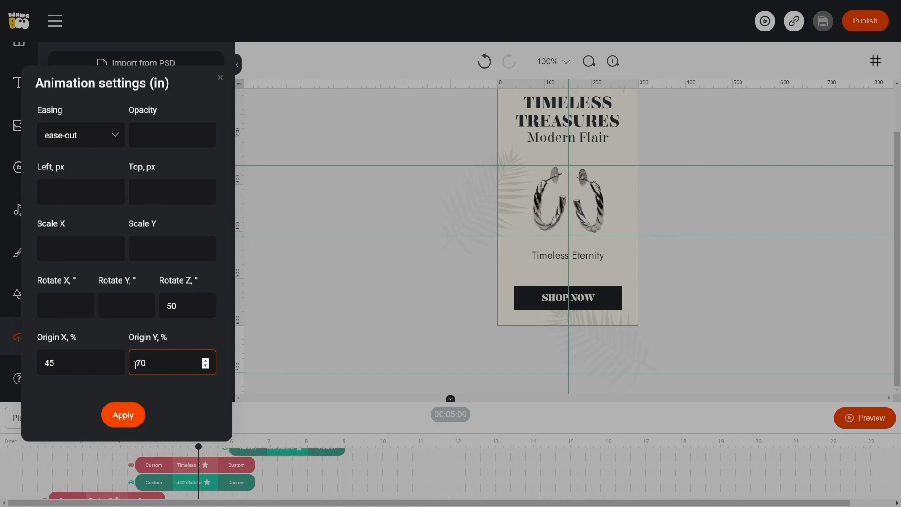
click(123, 413)
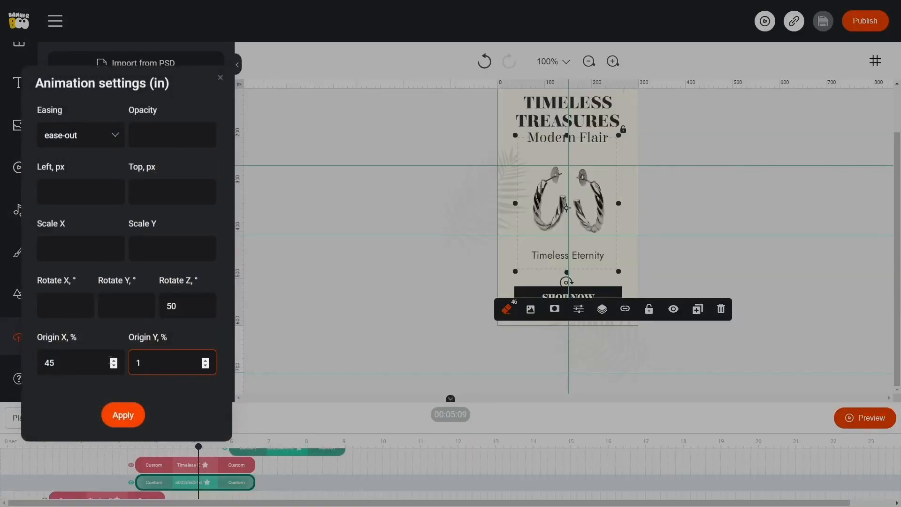
Set the silver earrings' entrance Origin X to 47% and the fourth pair's gold hoop earrings' entrance Origin Y to 200%.
key(shift+Tab)
text(47)
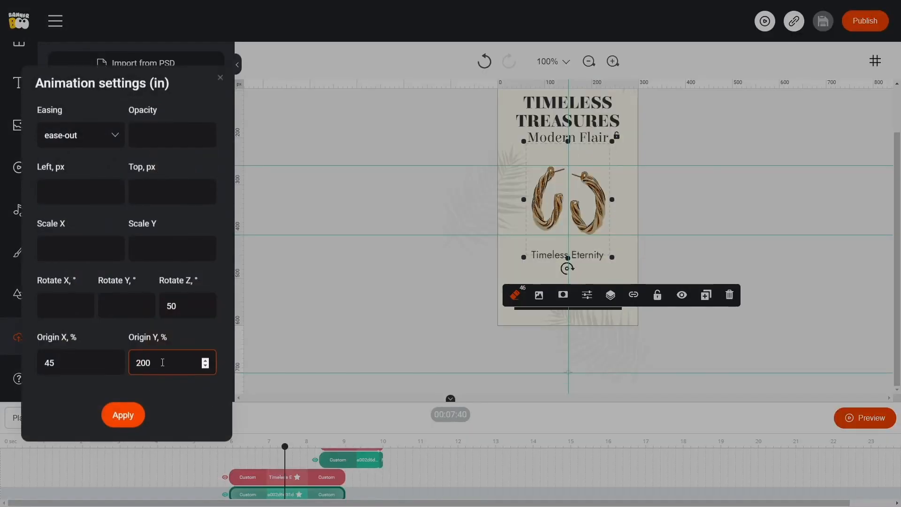
key(shift+Tab)
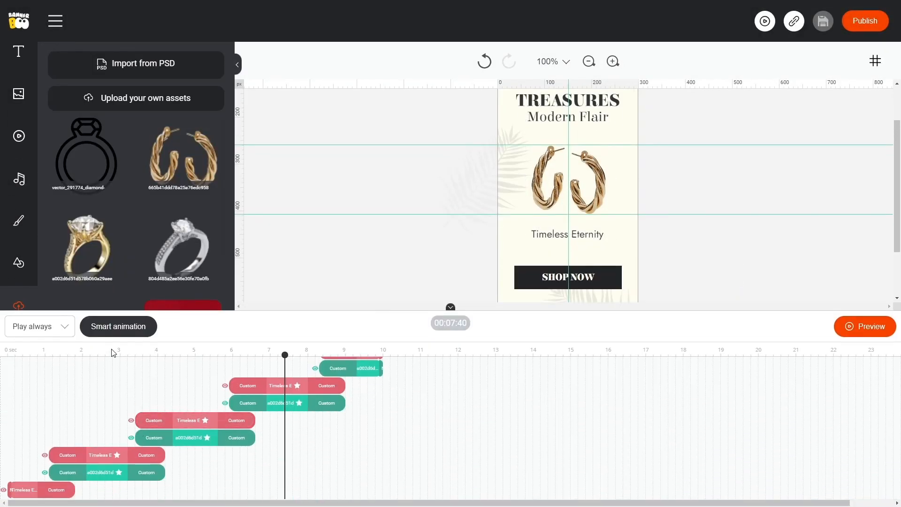
Change the second and third captions to Elegance Halo and Sparkling Essence, and the fourth to one beginning with Celestial.
click(113, 353)
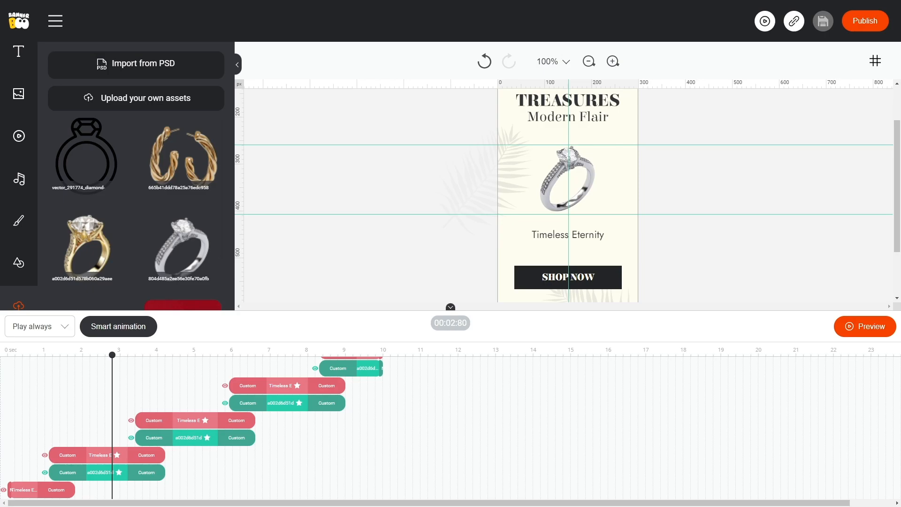
click(191, 356)
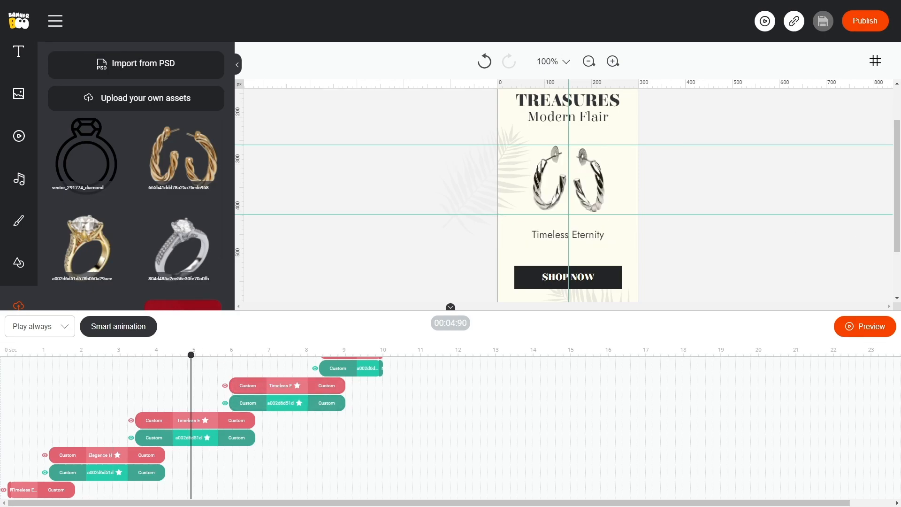
click(285, 354)
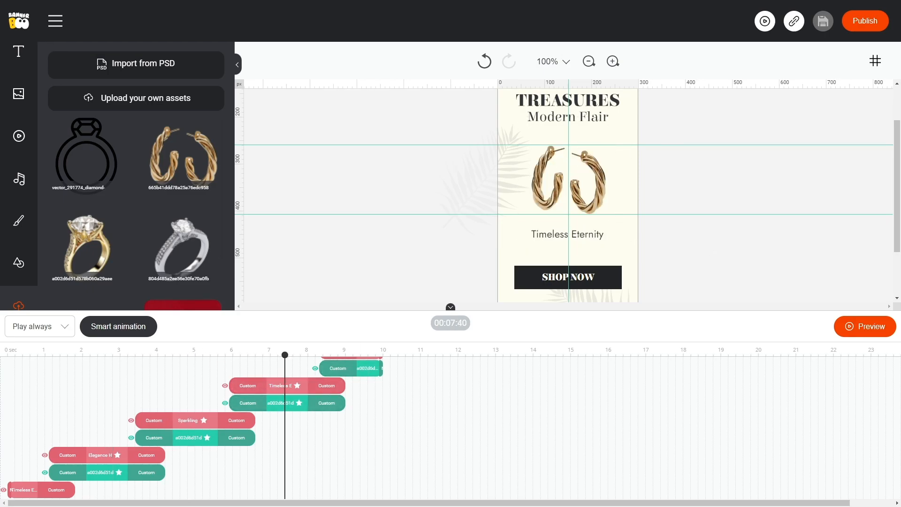
Save the banner and open its 300x600 shareable preview page to watch the full animation.
click(371, 355)
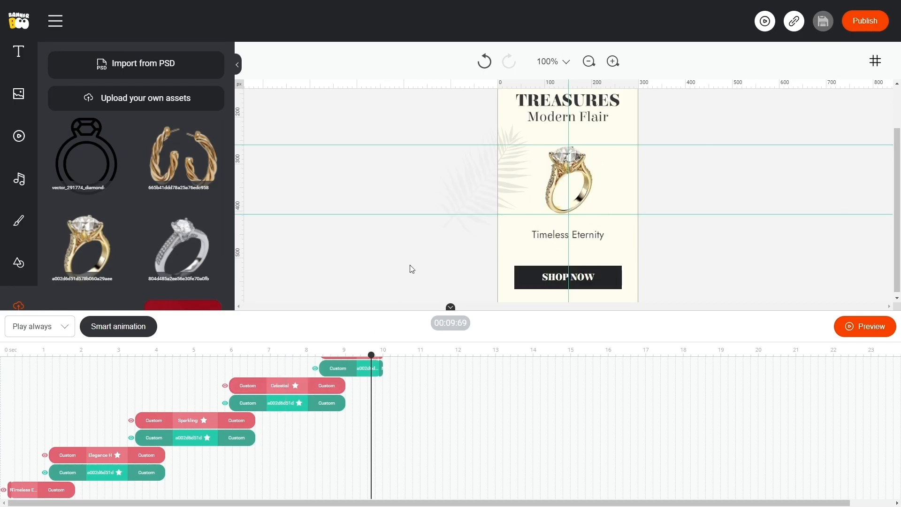
click(194, 356)
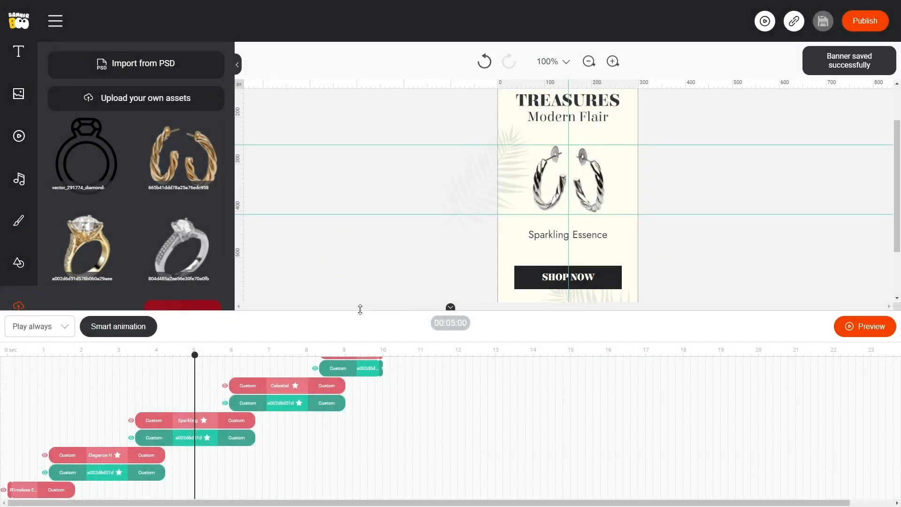
drag(360, 309, 361, 436)
click(794, 21)
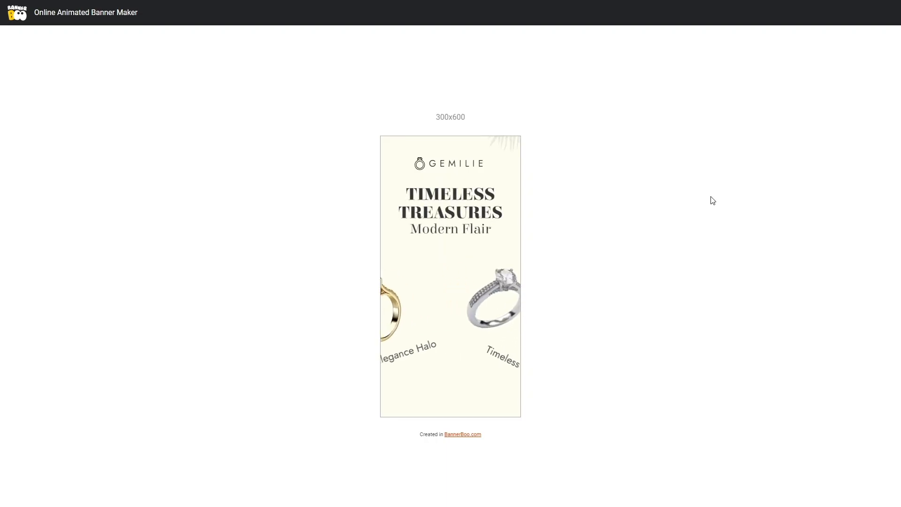